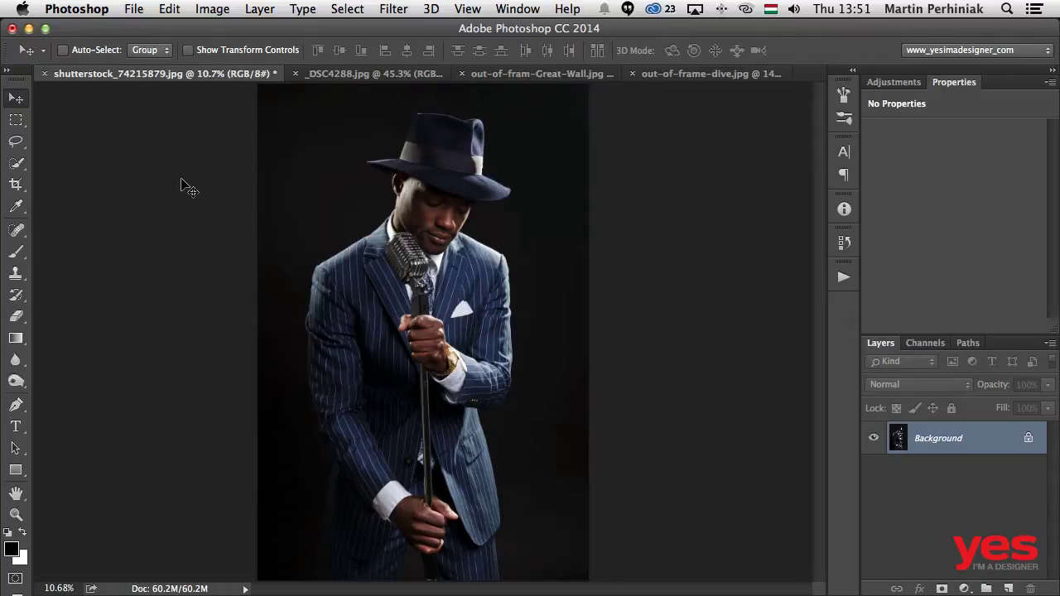
Step: Preview the Great Wall and diving examples, then close both, leaving the singer photo
{"action": "left_click", "coordinate": [499, 74]}
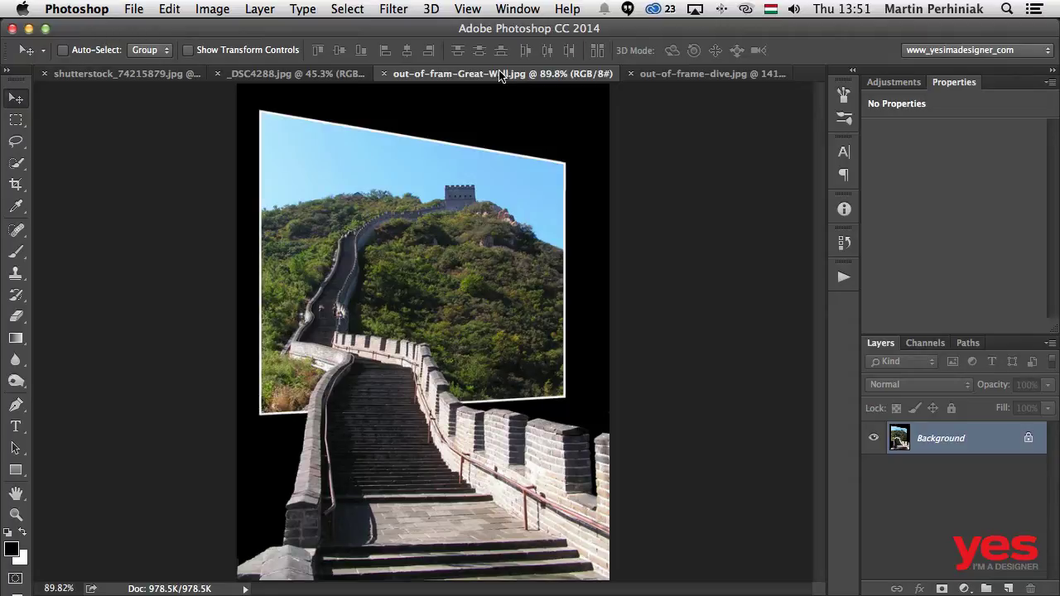
{"action": "left_click", "coordinate": [652, 76]}
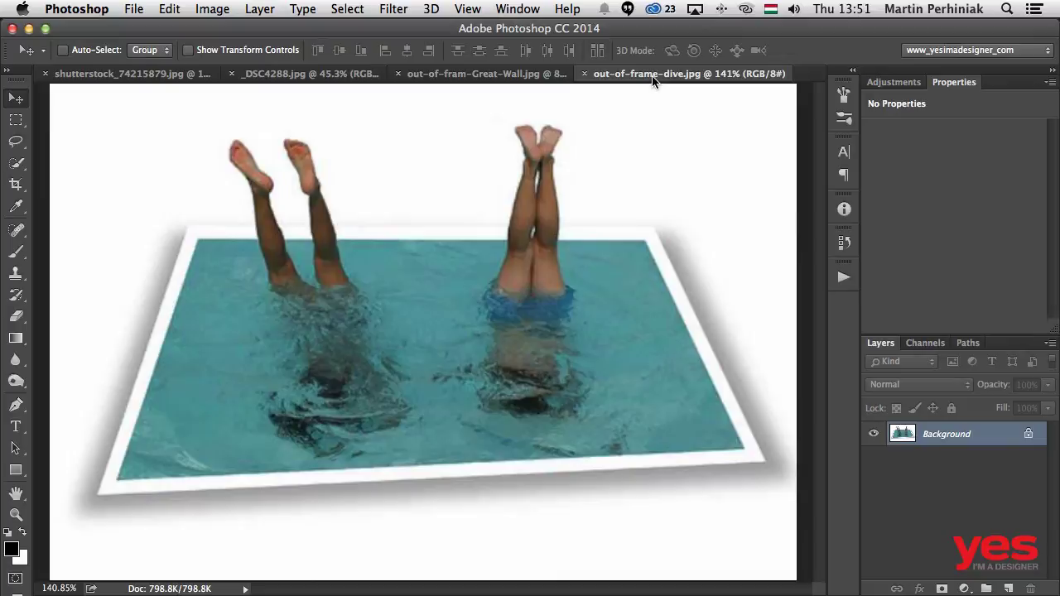
{"action": "key", "text": "super+1"}
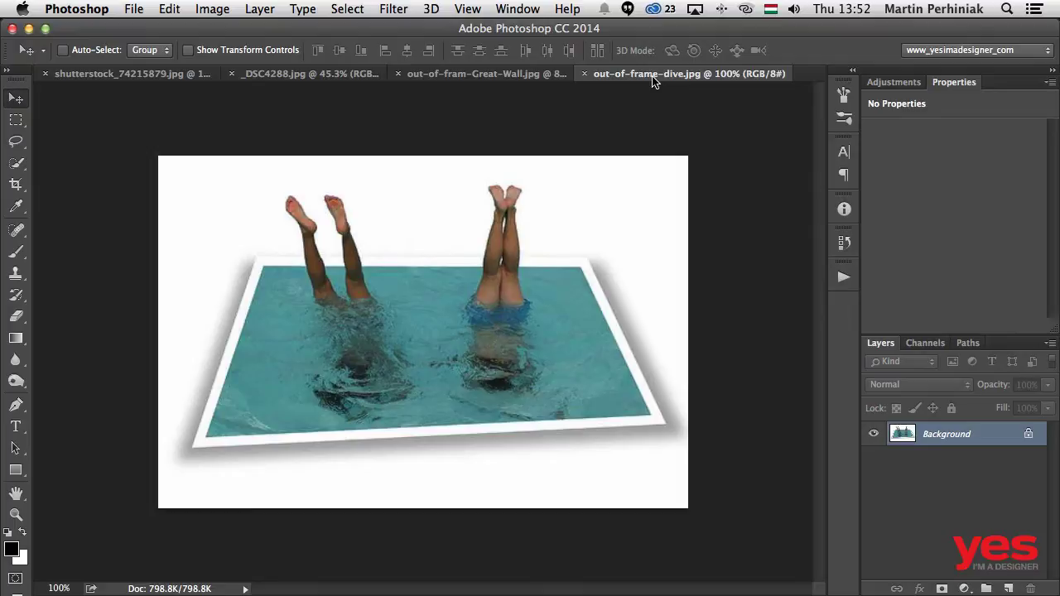
{"action": "key", "text": "super+w"}
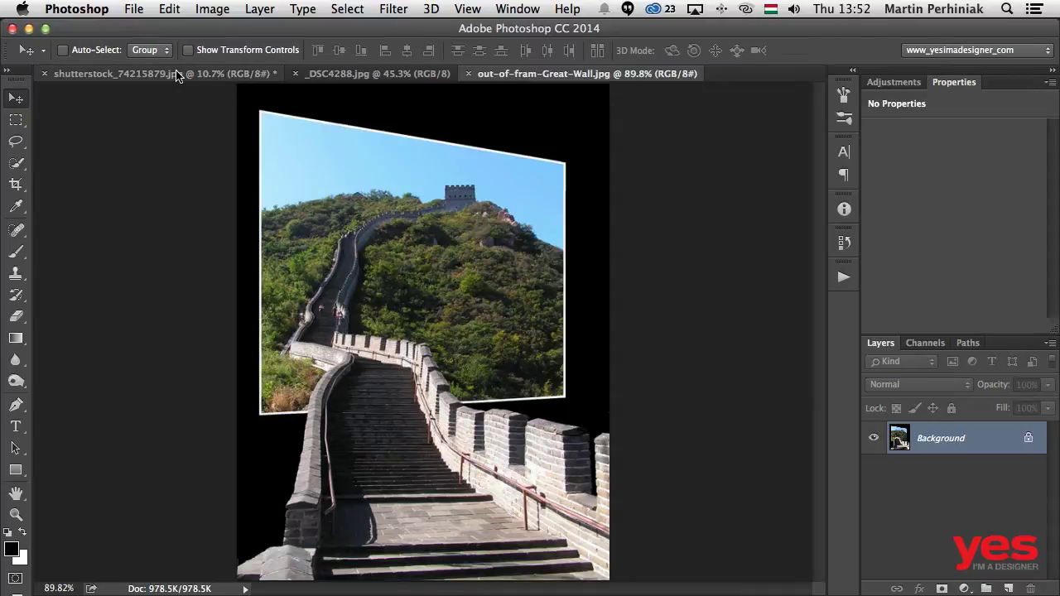
{"action": "key", "text": "super+w"}
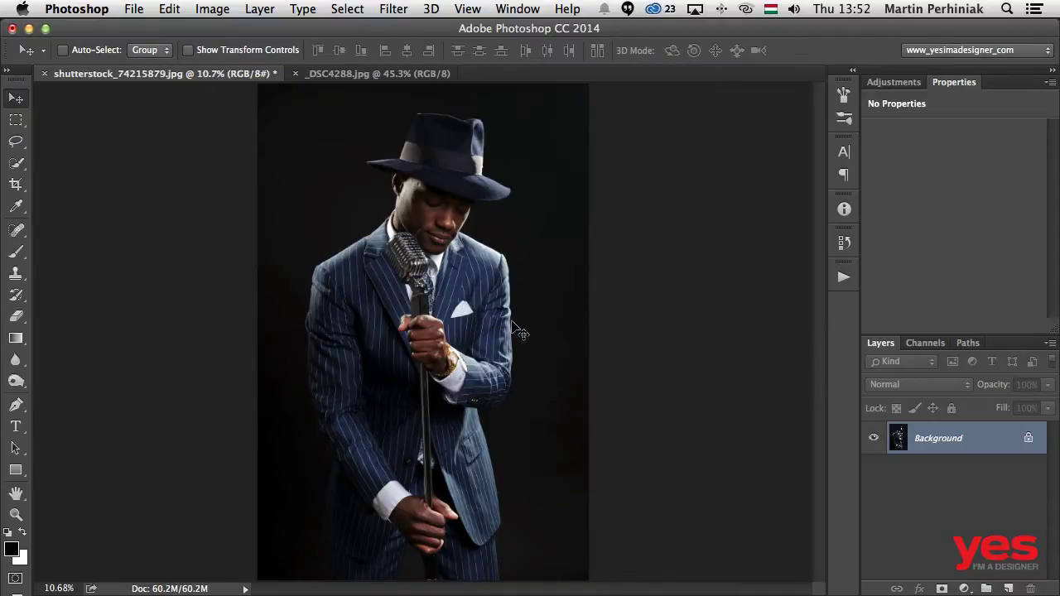
Step: Set the Rectangle tool to No Color fill and a white 3 pt stroke
{"action": "left_click", "coordinate": [16, 472]}
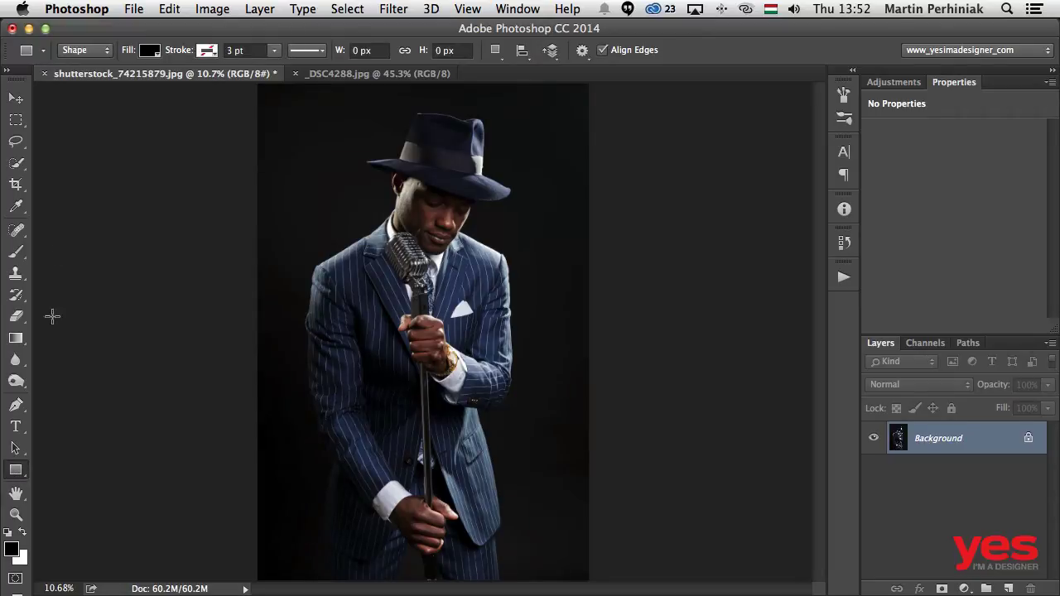
{"action": "left_click", "coordinate": [150, 51]}
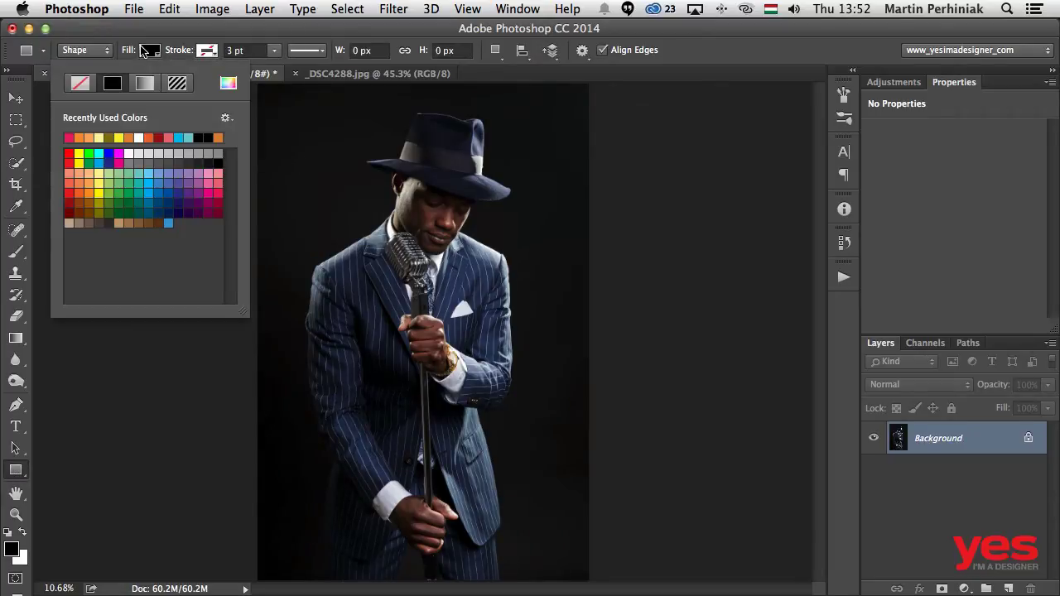
{"action": "left_click", "coordinate": [82, 86]}
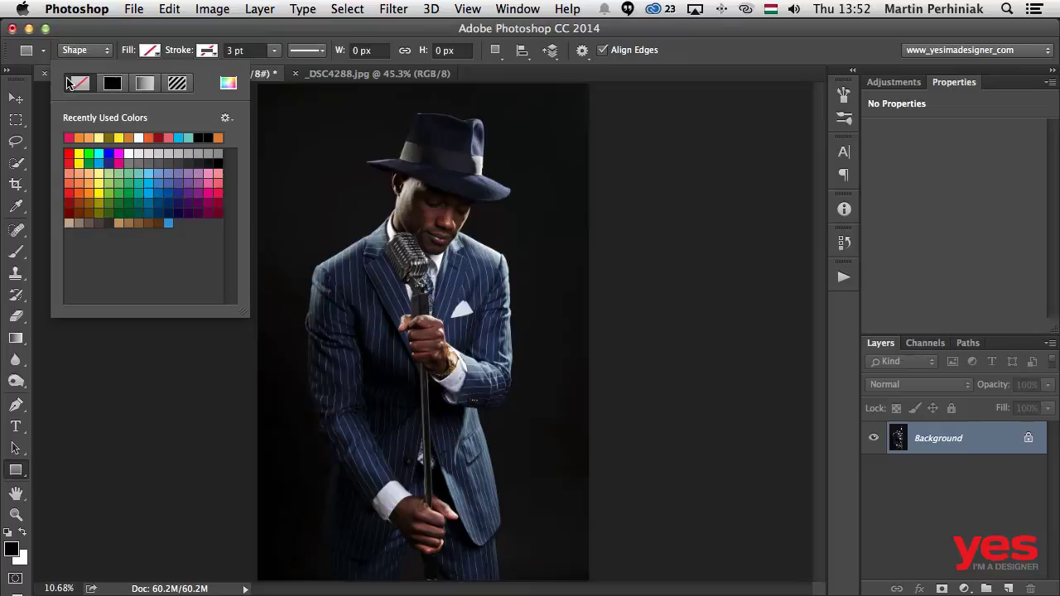
{"action": "left_click", "coordinate": [216, 52]}
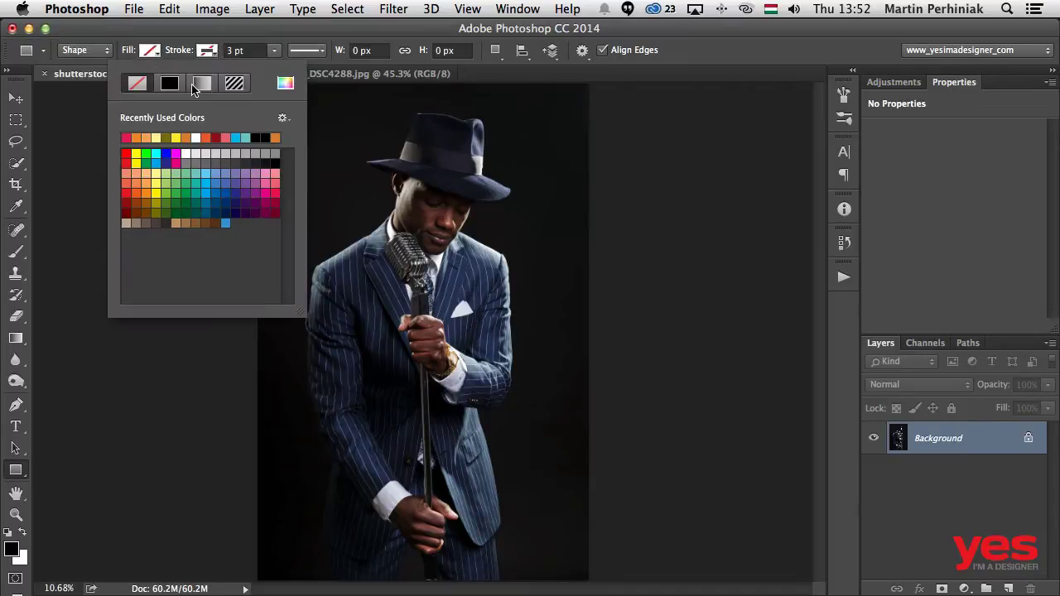
{"action": "left_click", "coordinate": [197, 137]}
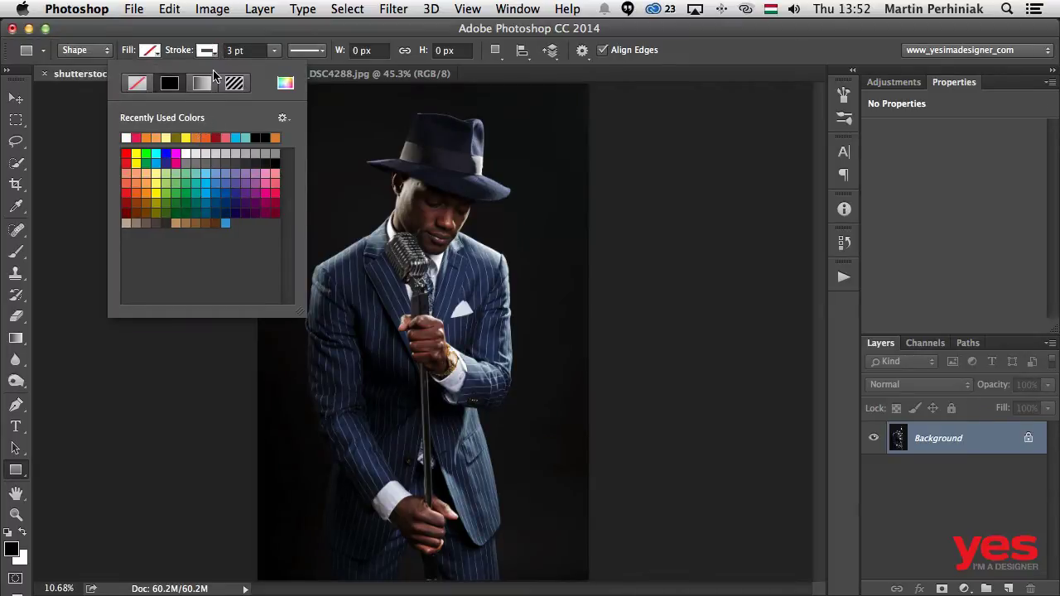
{"action": "left_click", "coordinate": [218, 34]}
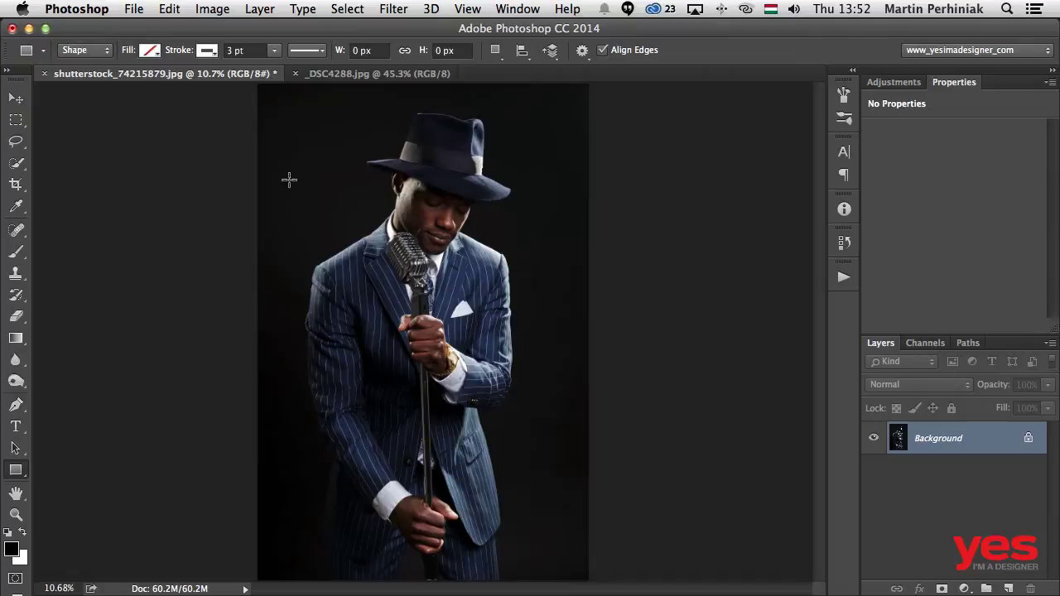
Step: Draw a 1204 × 2580 px white-outlined rectangle from hat brim to hands, then deselect it
{"action": "left_click_drag", "start_coordinate": [364, 170], "coordinate": [473, 419]}
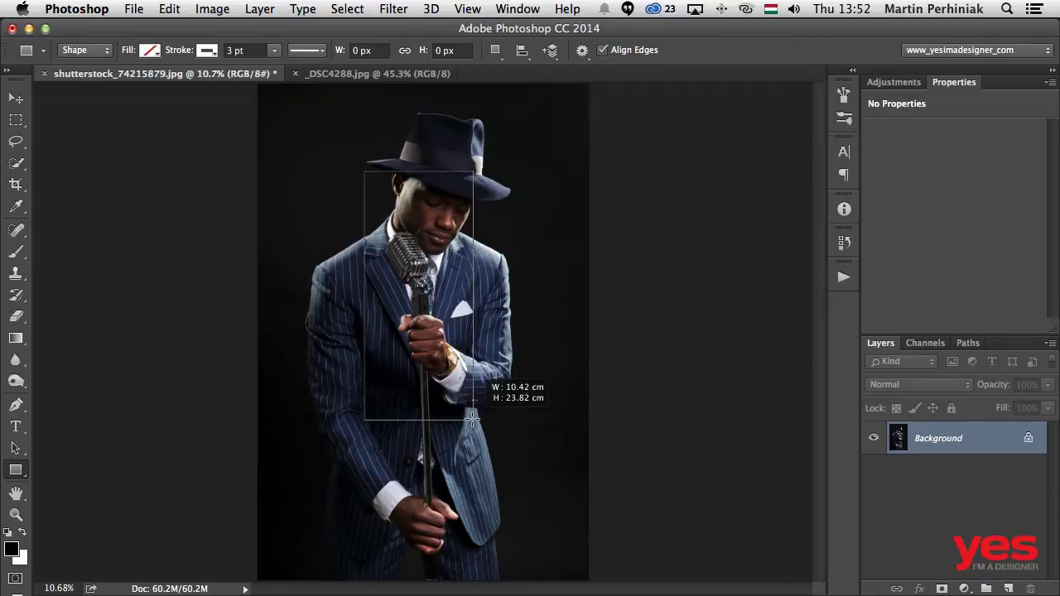
{"action": "mouse_move", "coordinate": [472, 419]}
{"action": "left_mouse_down"}
{"action": "mouse_move", "coordinate": [470, 406]}
{"action": "mouse_move", "coordinate": [480, 424]}
{"action": "mouse_move", "coordinate": [477, 417]}
{"action": "left_mouse_up"}
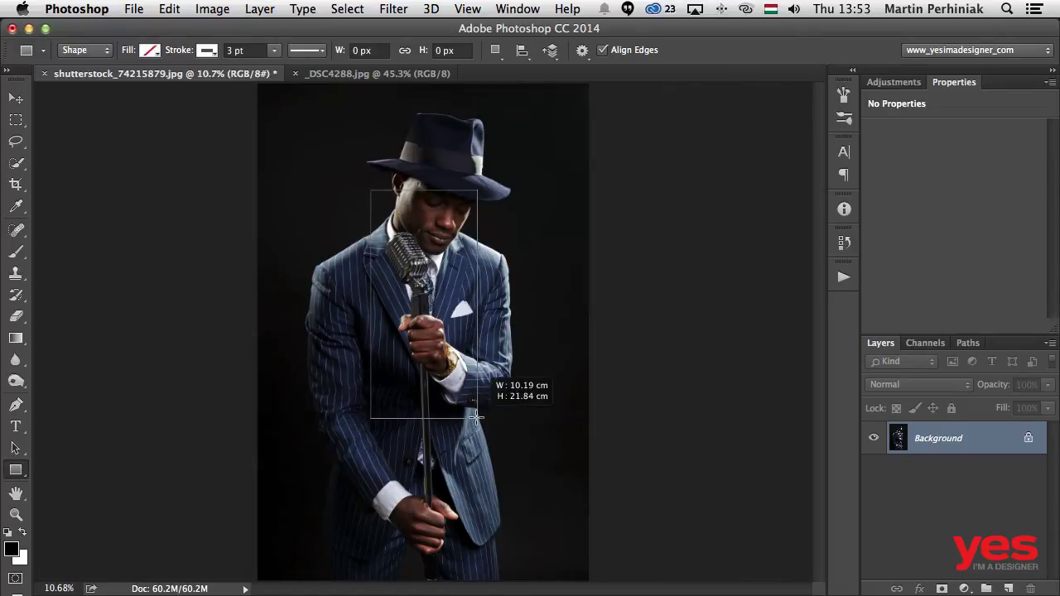
{"action": "left_click_drag", "start_coordinate": [476, 417], "coordinate": [477, 417]}
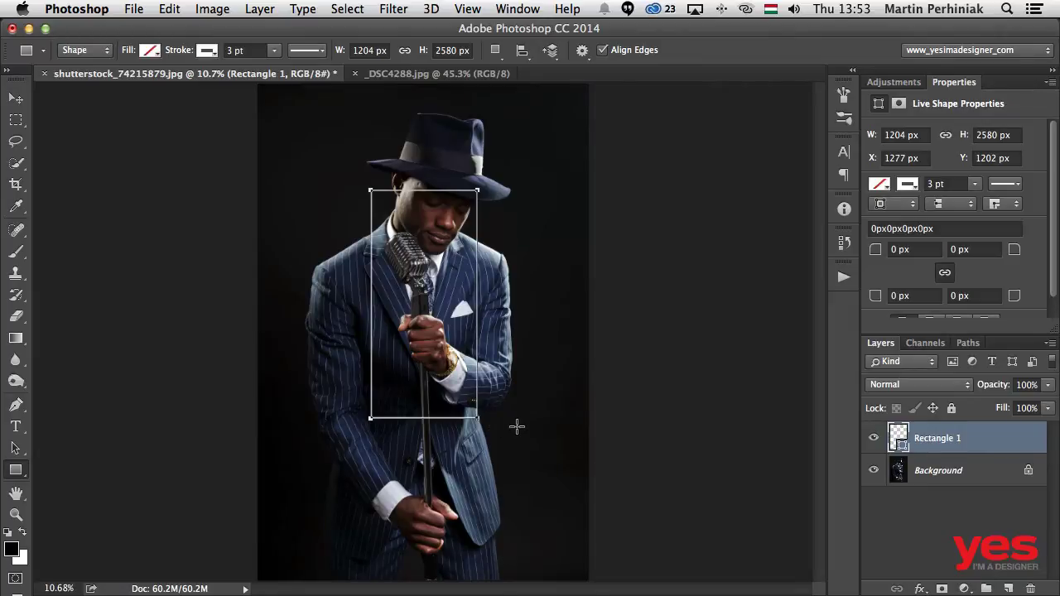
{"action": "key", "text": "a"}
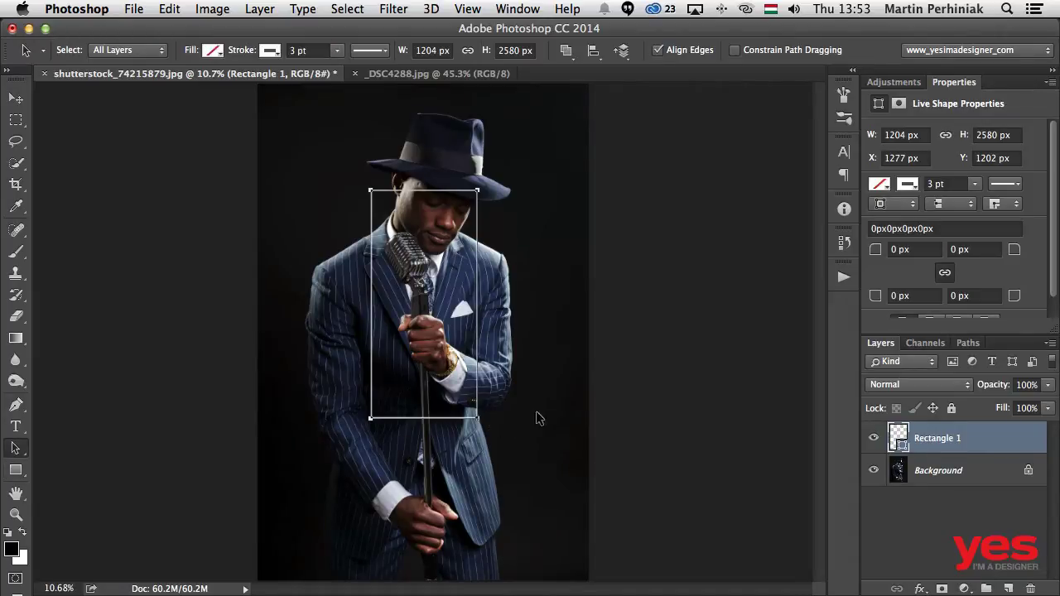
{"action": "left_click", "coordinate": [549, 404]}
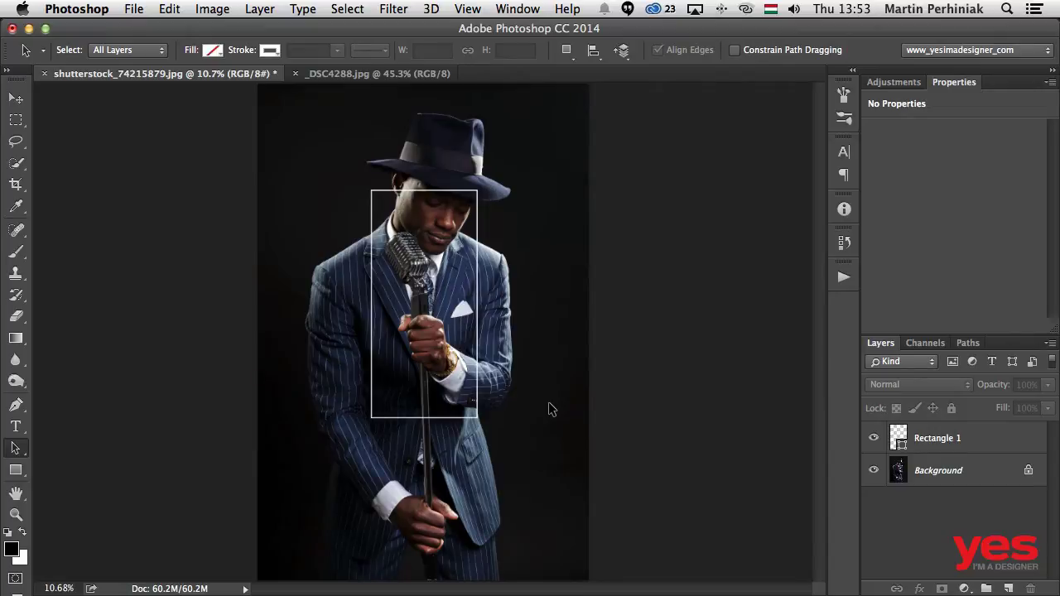
Step: Add a layer mask to Rectangle 1 and pick a hard 74 px brush
{"action": "left_click", "coordinate": [1016, 448]}
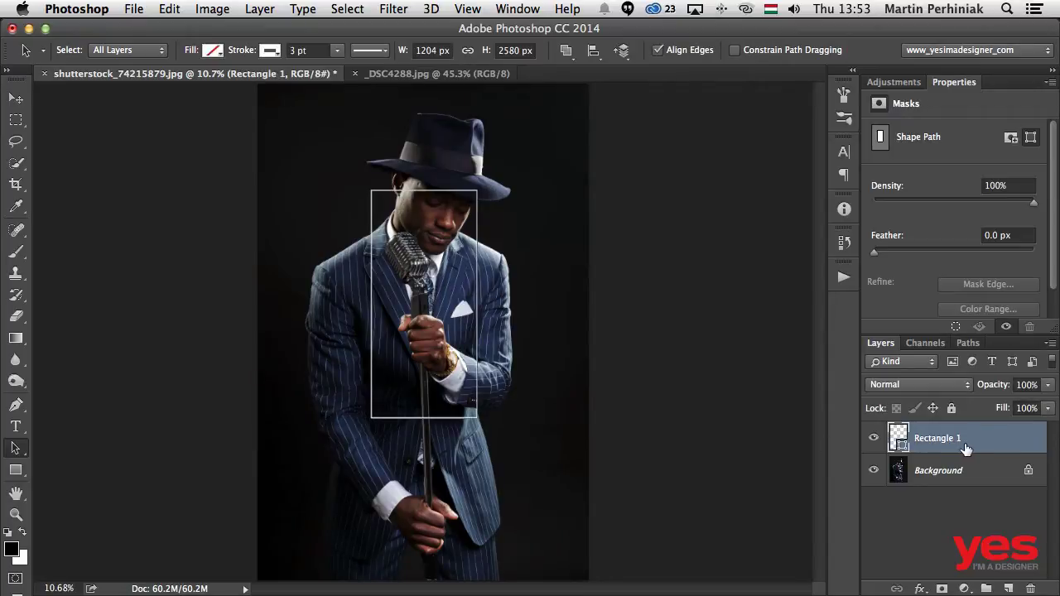
{"action": "left_click", "coordinate": [942, 589]}
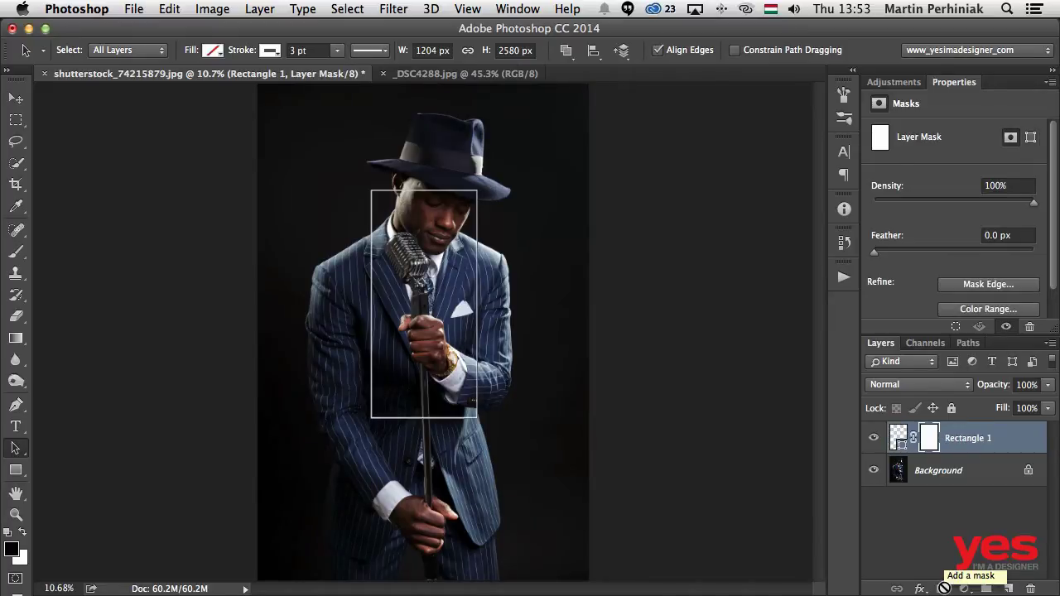
{"action": "left_click", "coordinate": [16, 251]}
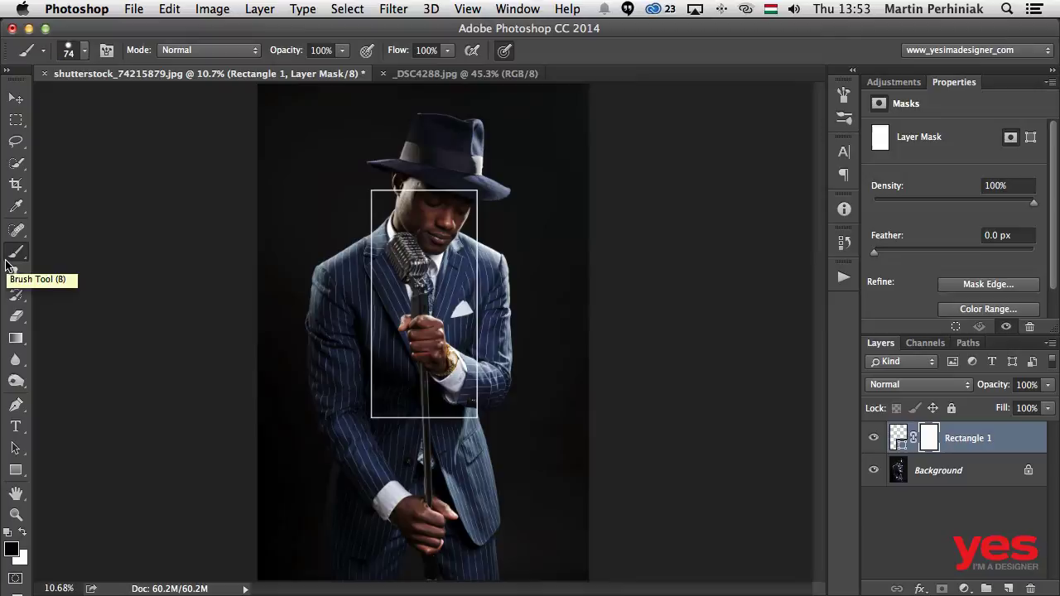
{"action": "left_click", "coordinate": [84, 52]}
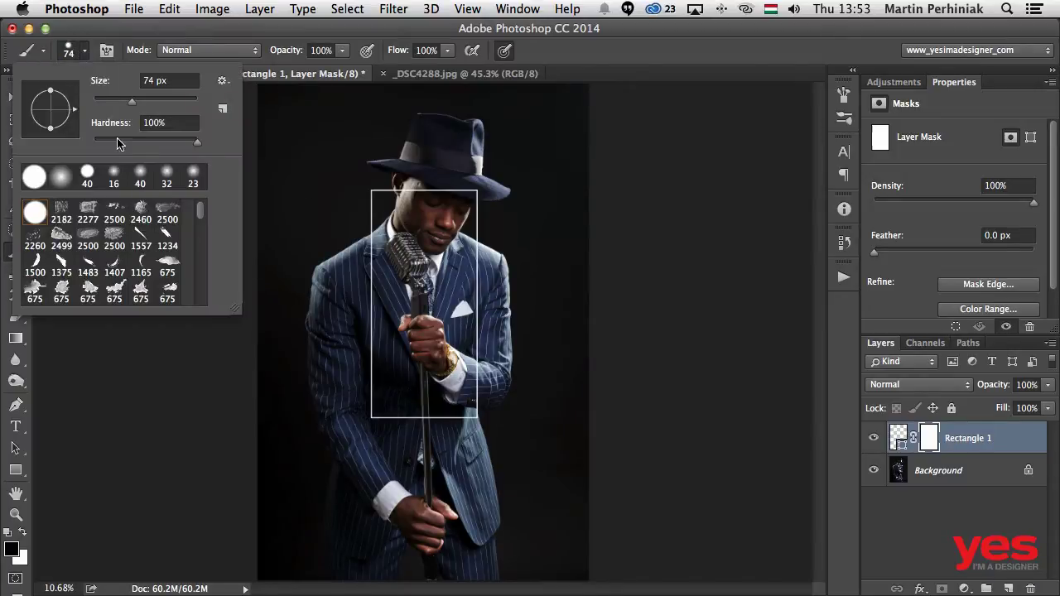
{"action": "left_click", "coordinate": [300, 37]}
Step: Mask out the frame line behind the hat brim and sleeve, restoring part of the right edge
{"action": "left_click_drag", "start_coordinate": [455, 189], "coordinate": [568, 202]}
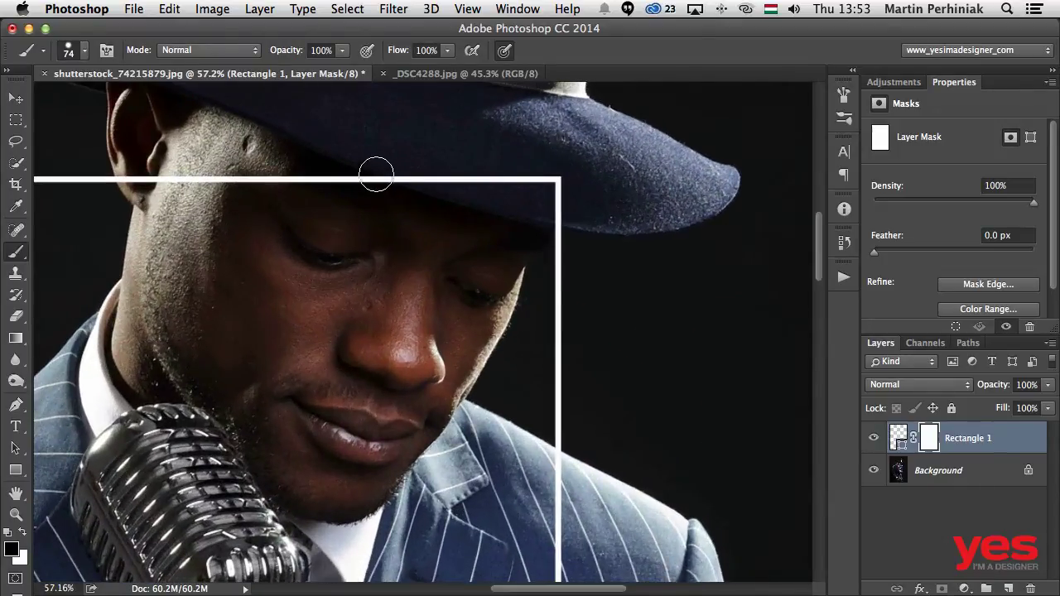
{"action": "mouse_move", "coordinate": [418, 169]}
{"action": "left_mouse_down"}
{"action": "mouse_move", "coordinate": [383, 154]}
{"action": "mouse_move", "coordinate": [556, 182]}
{"action": "mouse_move", "coordinate": [566, 208]}
{"action": "mouse_move", "coordinate": [552, 208]}
{"action": "left_mouse_up"}
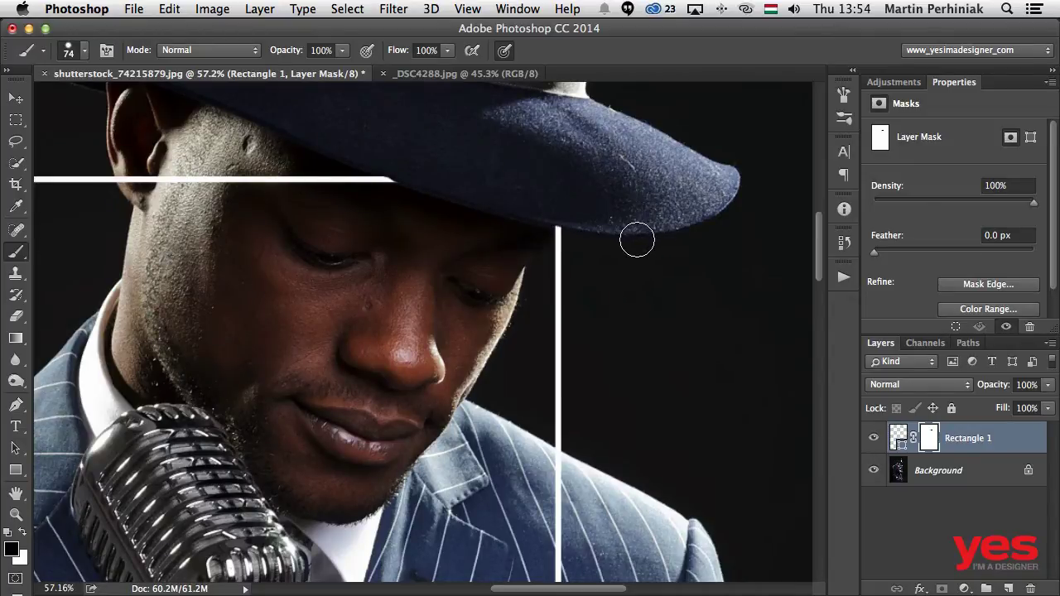
{"action": "key", "text": "super+minus"}
{"action": "key", "text": "super+minus"}
{"action": "key", "text": "super+minus"}
{"action": "key", "text": "super+minus"}
{"action": "key", "text": "super+minus"}
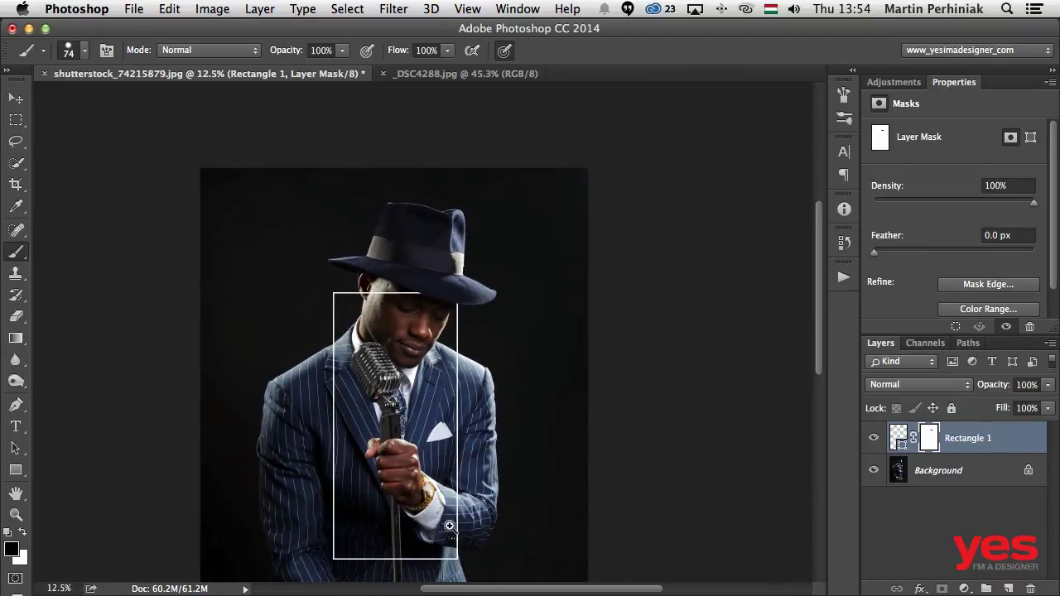
{"action": "mouse_move", "coordinate": [450, 527]}
{"action": "left_mouse_down"}
{"action": "mouse_move", "coordinate": [523, 528]}
{"action": "mouse_move", "coordinate": [505, 305]}
{"action": "left_mouse_up"}
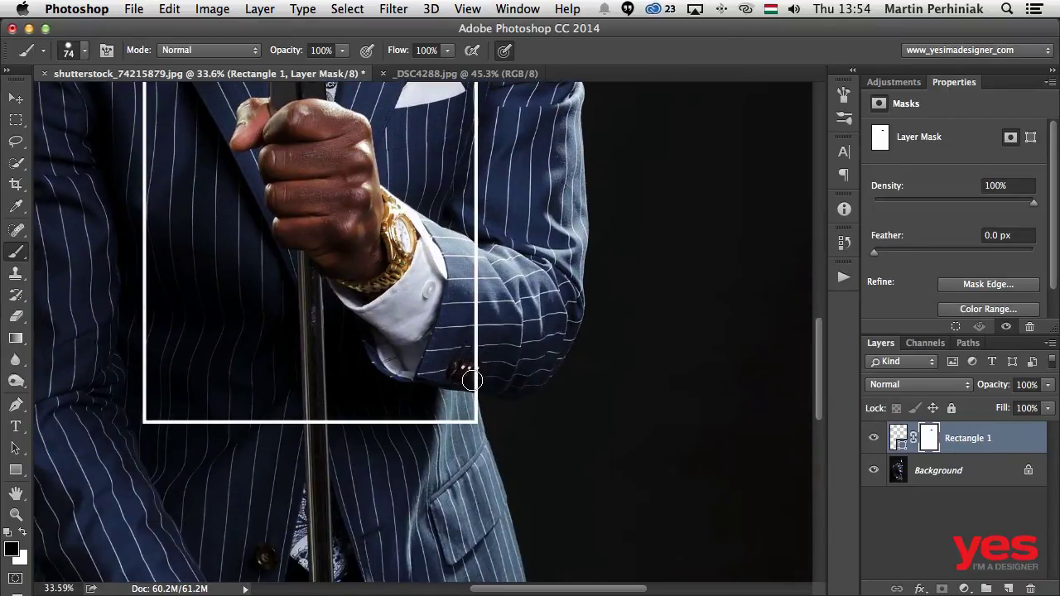
{"action": "mouse_move", "coordinate": [481, 382]}
{"action": "left_mouse_down"}
{"action": "mouse_move", "coordinate": [471, 378]}
{"action": "mouse_move", "coordinate": [477, 157]}
{"action": "left_mouse_up"}
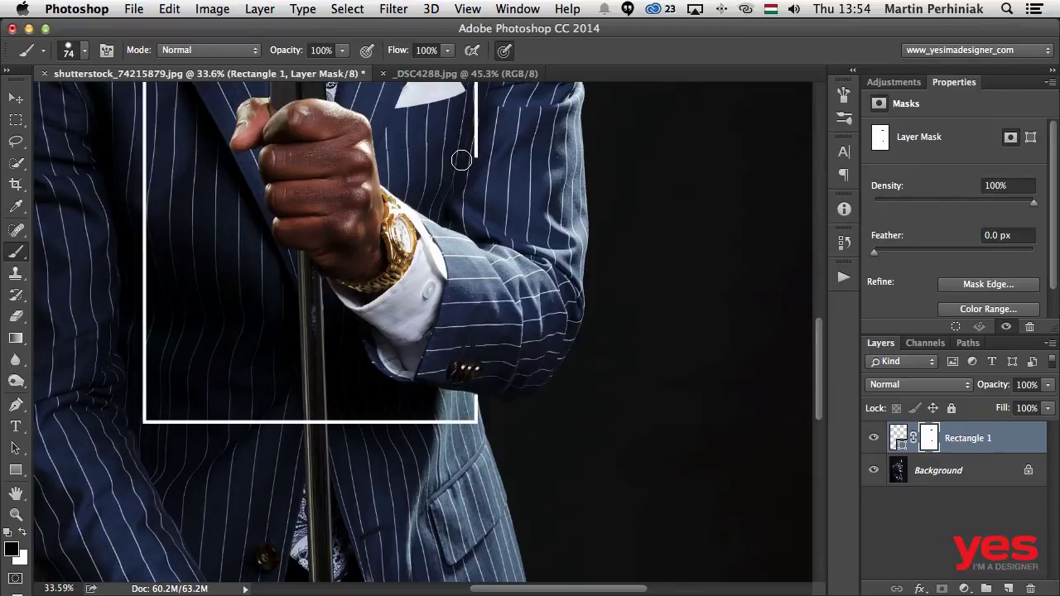
{"action": "key", "text": "x"}
{"action": "left_click_drag", "start_coordinate": [475, 154], "coordinate": [475, 245]}
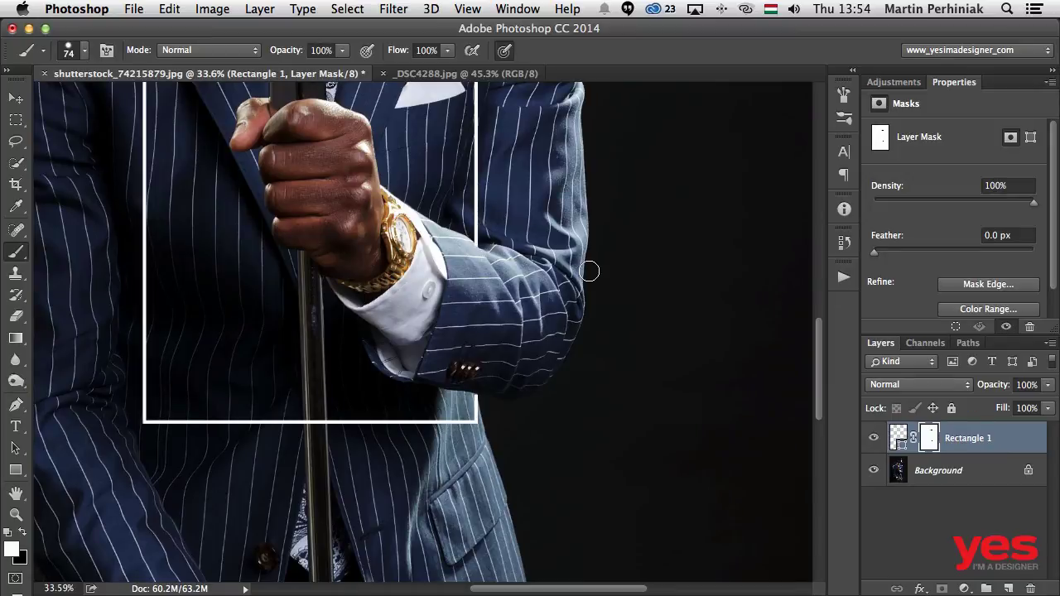
{"action": "key", "text": "super+minus"}
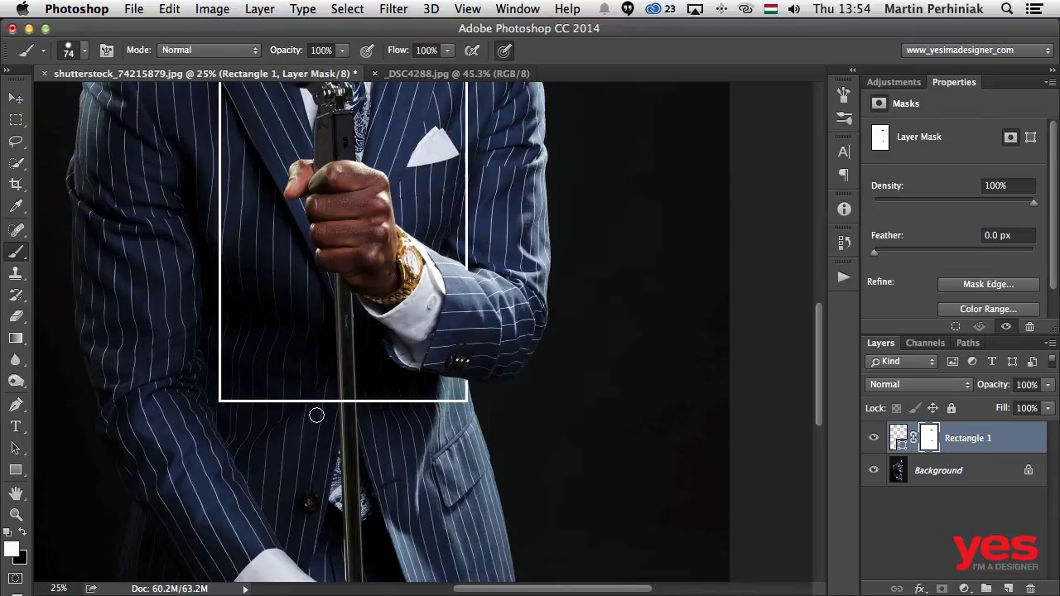
{"action": "scroll", "coordinate": [347, 373], "scroll_direction": "up", "scroll_amount": 3}
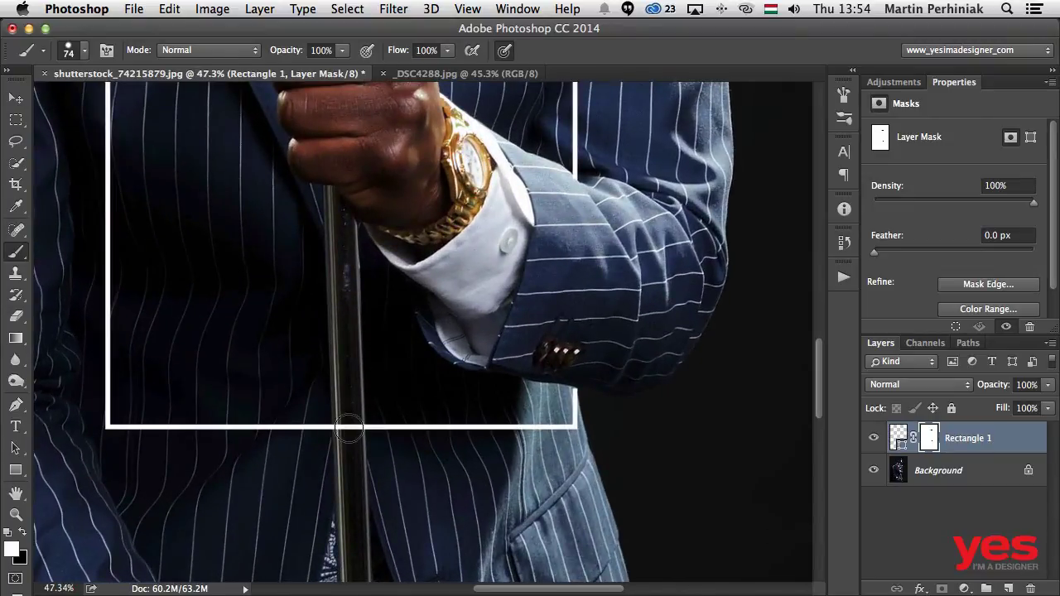
Step: Mask out the frame line over the microphone stand in black, then view the whole photo
{"action": "key", "text": "x"}
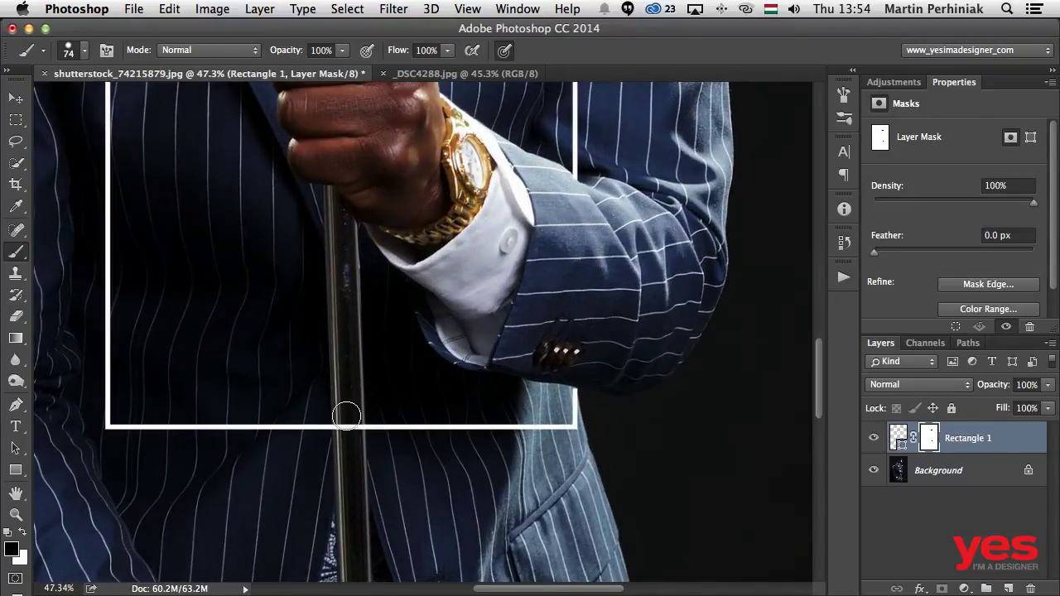
{"action": "left_click", "coordinate": [348, 415]}
{"action": "left_click_drag", "start_coordinate": [347, 432], "coordinate": [352, 428]}
{"action": "key", "text": "super+minus"}
{"action": "key", "text": "super+minus"}
{"action": "key", "text": "super+minus"}
{"action": "key", "text": "super+minus"}
{"action": "key", "text": "super+minus"}
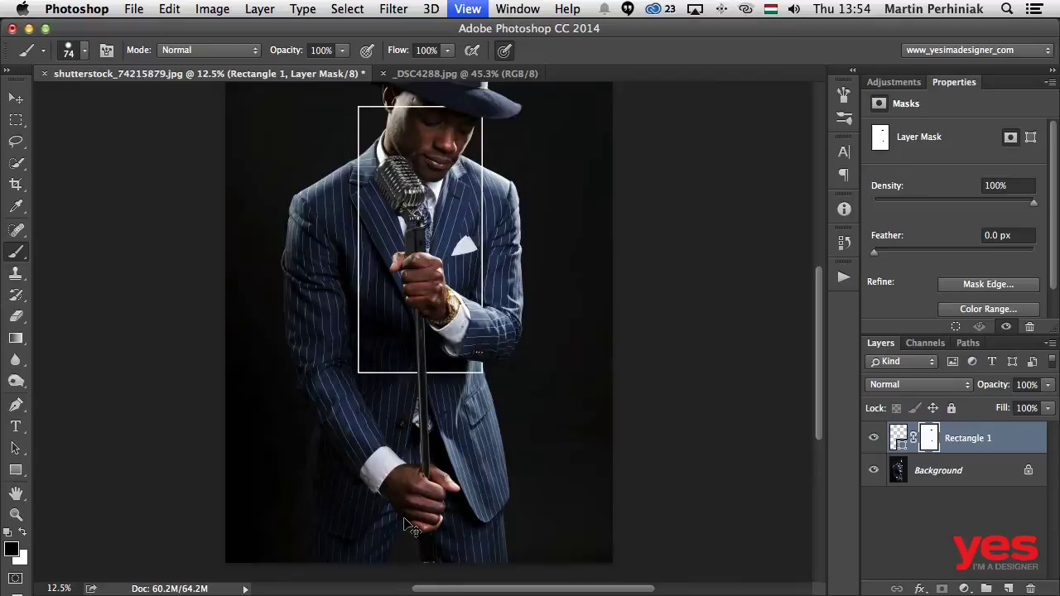
{"action": "key", "text": "super+plus"}
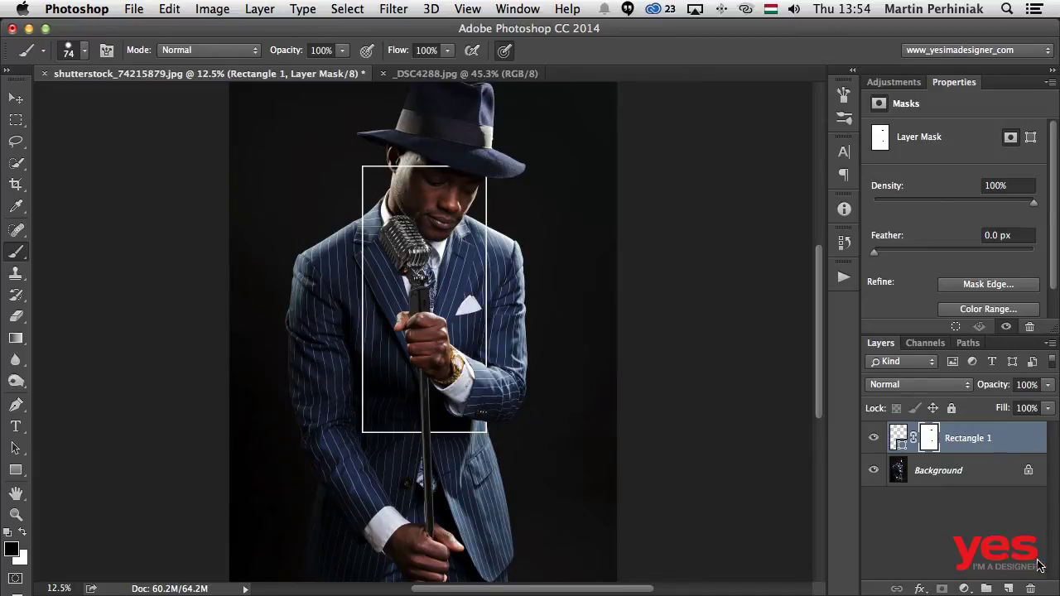
Step: Add an empty Layer 1 above Rectangle 1 and clip it to the frame shape
{"action": "left_click", "coordinate": [1007, 588]}
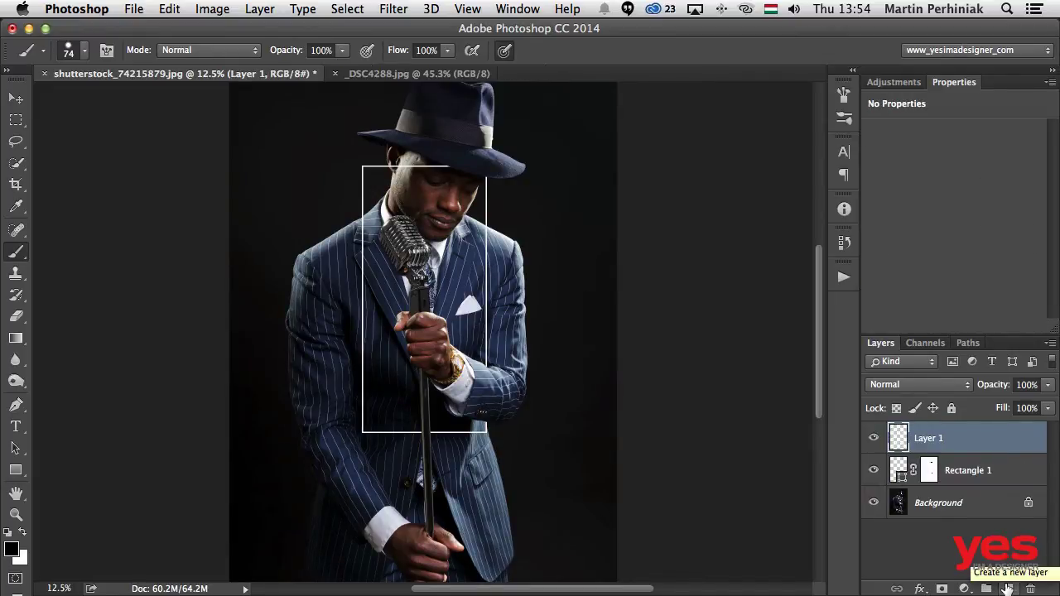
{"action": "left_click", "coordinate": [941, 447], "text": "alt"}
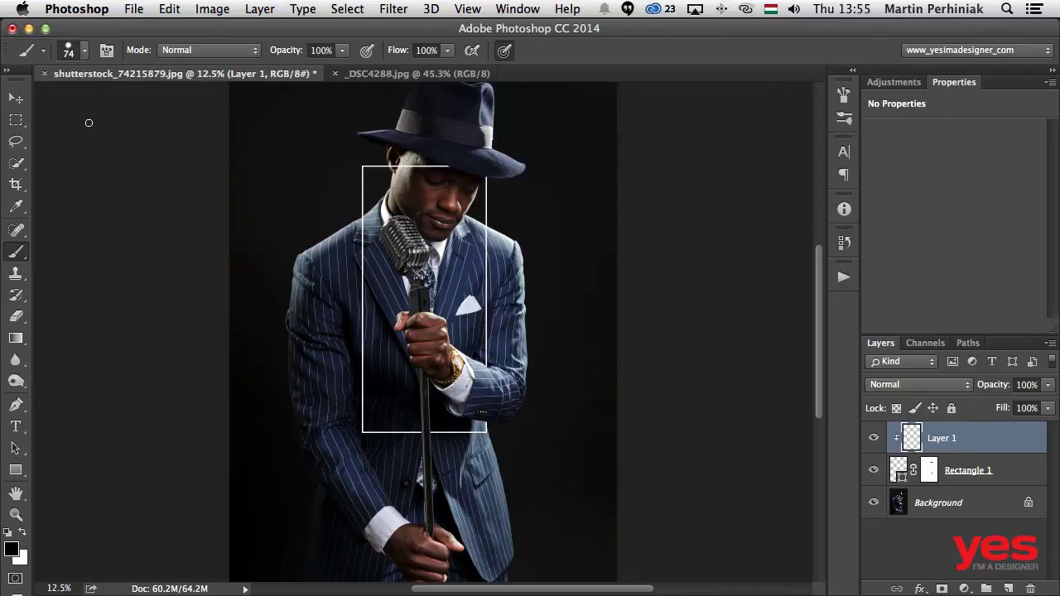
Step: Set up a fully soft 0% hardness brush at 300 px and 30% opacity
{"action": "left_click", "coordinate": [85, 52]}
{"action": "left_click_drag", "start_coordinate": [158, 149], "coordinate": [71, 139]}
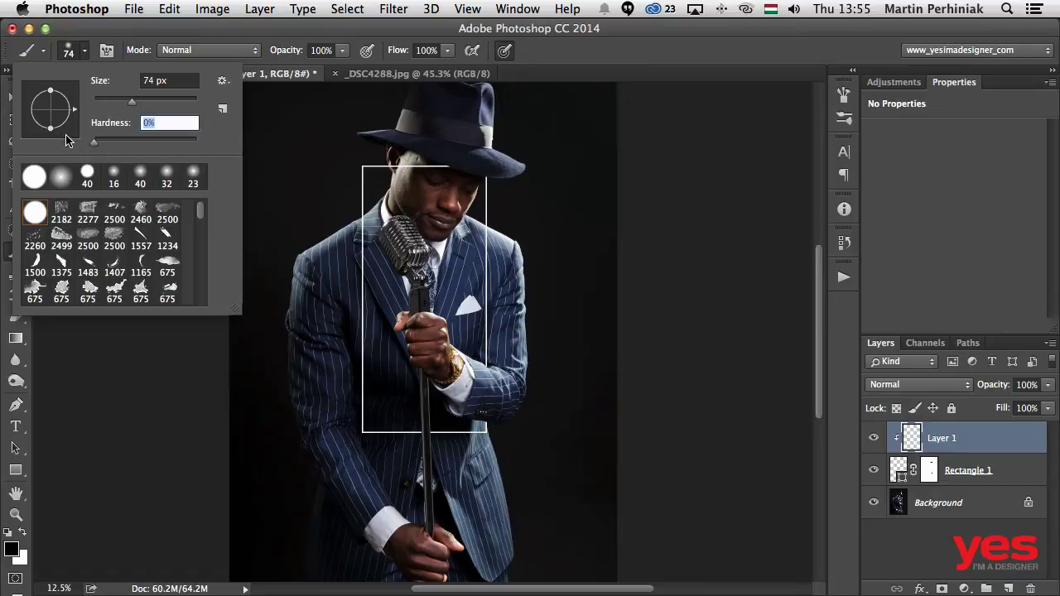
{"action": "left_click_drag", "start_coordinate": [130, 103], "coordinate": [157, 104]}
{"action": "left_click", "coordinate": [323, 189]}
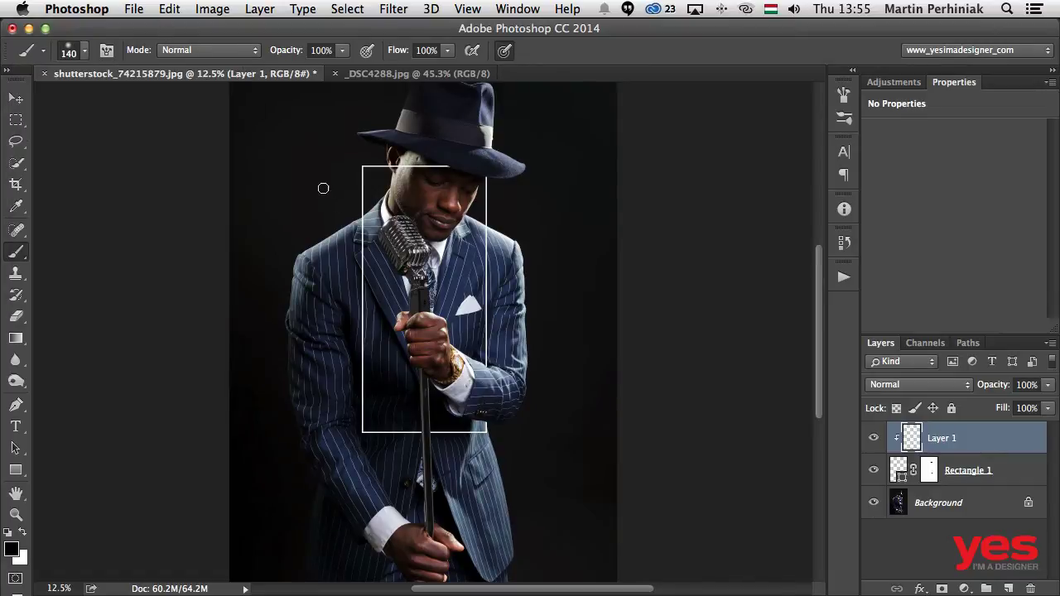
{"action": "left_click", "coordinate": [86, 53]}
{"action": "left_click", "coordinate": [172, 101]}
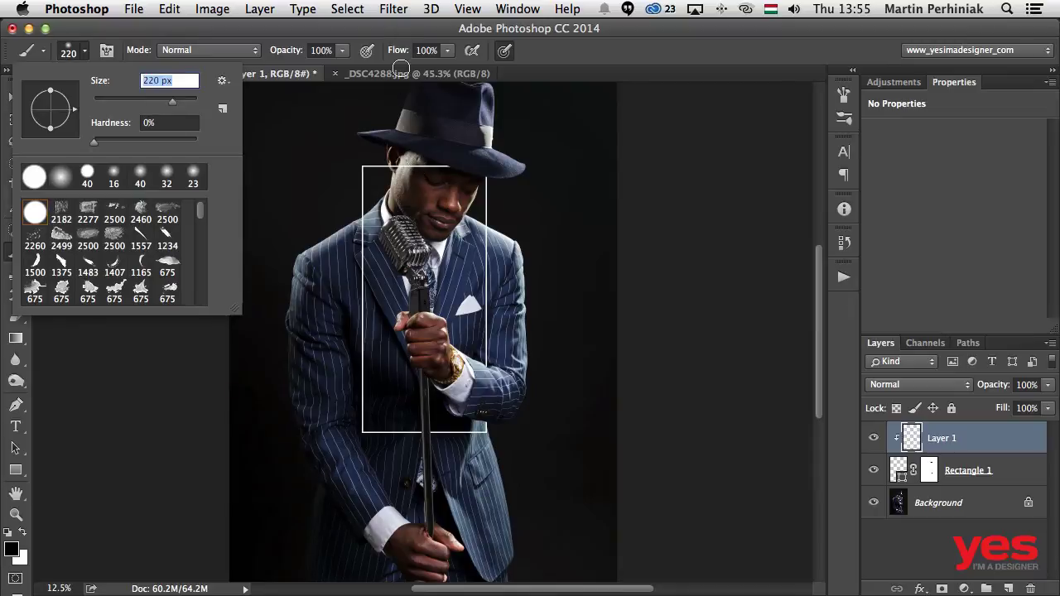
{"action": "left_click", "coordinate": [374, 36]}
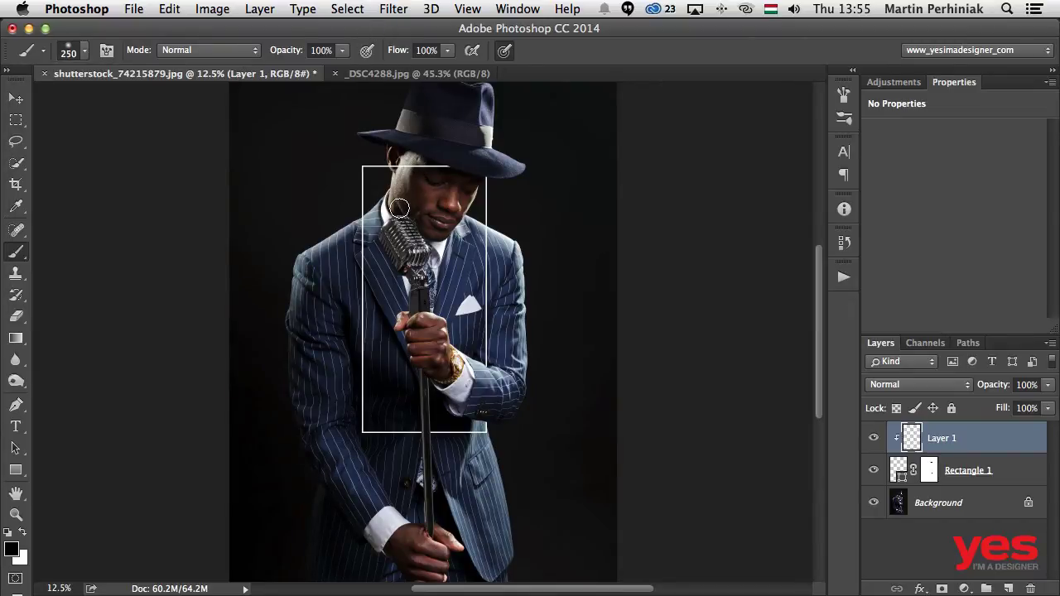
{"action": "key", "text": "bracketright"}
{"action": "key", "text": "3"}
Step: Shade the white frame near the hat and sleeve on Layer 1, toggling it to compare
{"action": "mouse_move", "coordinate": [433, 168]}
{"action": "left_mouse_down"}
{"action": "mouse_move", "coordinate": [539, 189]}
{"action": "mouse_move", "coordinate": [583, 149]}
{"action": "mouse_move", "coordinate": [509, 185]}
{"action": "mouse_move", "coordinate": [563, 189]}
{"action": "mouse_move", "coordinate": [516, 132]}
{"action": "mouse_move", "coordinate": [552, 165]}
{"action": "mouse_move", "coordinate": [657, 208]}
{"action": "mouse_move", "coordinate": [710, 265]}
{"action": "mouse_move", "coordinate": [684, 264]}
{"action": "mouse_move", "coordinate": [665, 161]}
{"action": "mouse_move", "coordinate": [677, 237]}
{"action": "mouse_move", "coordinate": [695, 204]}
{"action": "mouse_move", "coordinate": [673, 246]}
{"action": "mouse_move", "coordinate": [695, 206]}
{"action": "mouse_move", "coordinate": [674, 196]}
{"action": "mouse_move", "coordinate": [743, 300]}
{"action": "left_mouse_up"}
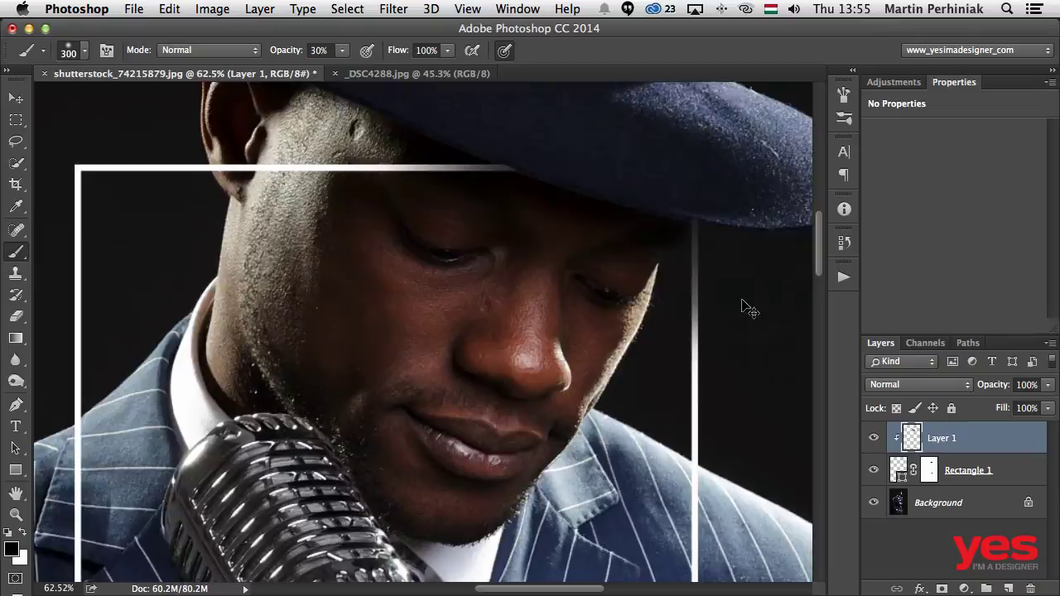
{"action": "key", "text": "super+minus"}
{"action": "key", "text": "super+minus"}
{"action": "key", "text": "super+minus"}
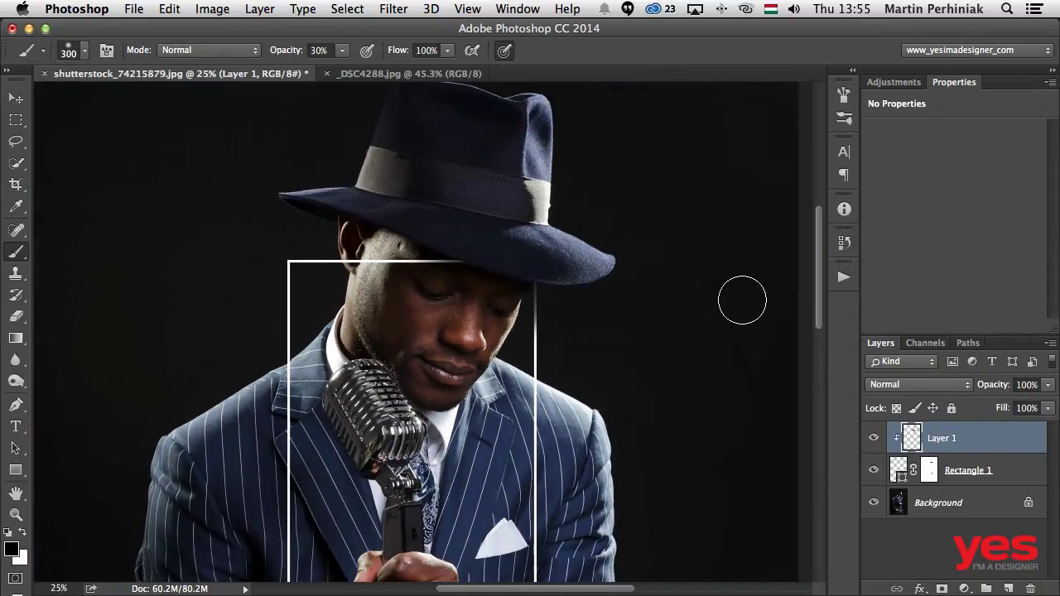
{"action": "left_click", "coordinate": [873, 438]}
{"action": "left_click", "coordinate": [874, 438]}
{"action": "left_click", "coordinate": [874, 438]}
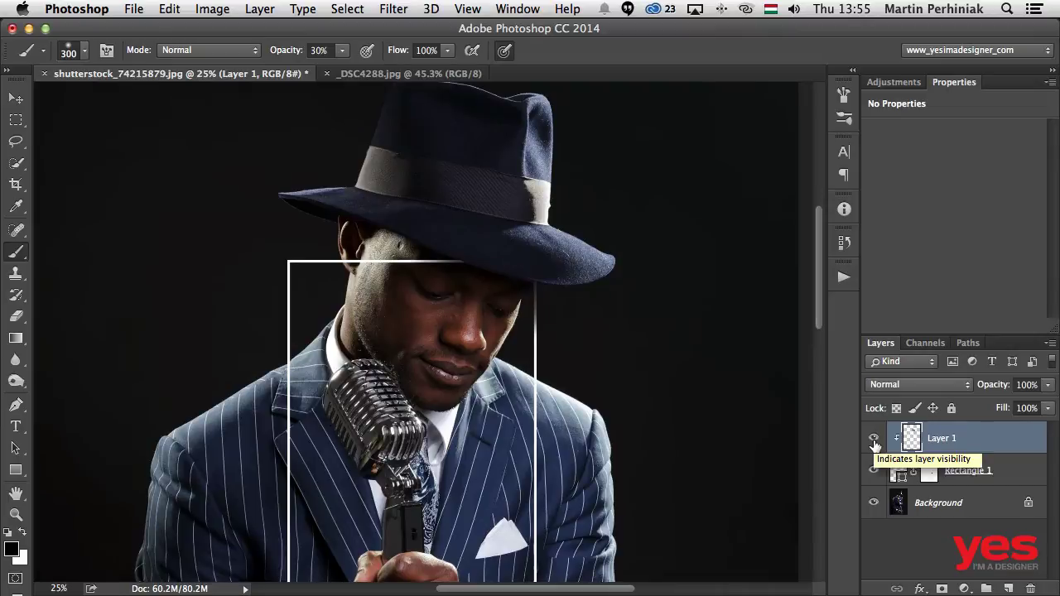
{"action": "scroll", "coordinate": [486, 524], "scroll_direction": "down", "scroll_amount": 10}
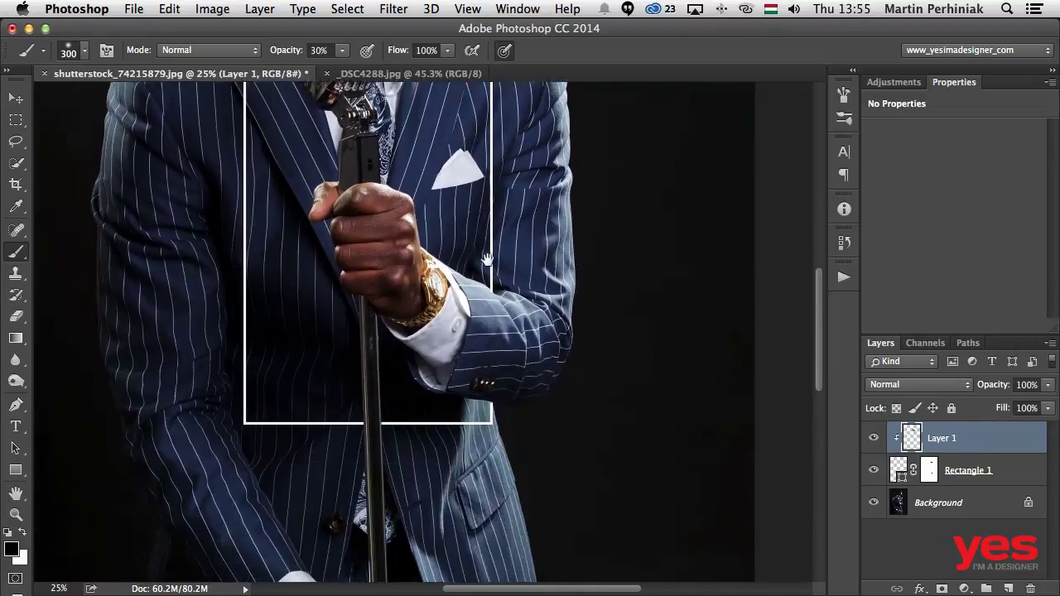
{"action": "scroll", "coordinate": [487, 259], "scroll_direction": "down", "scroll_amount": 2}
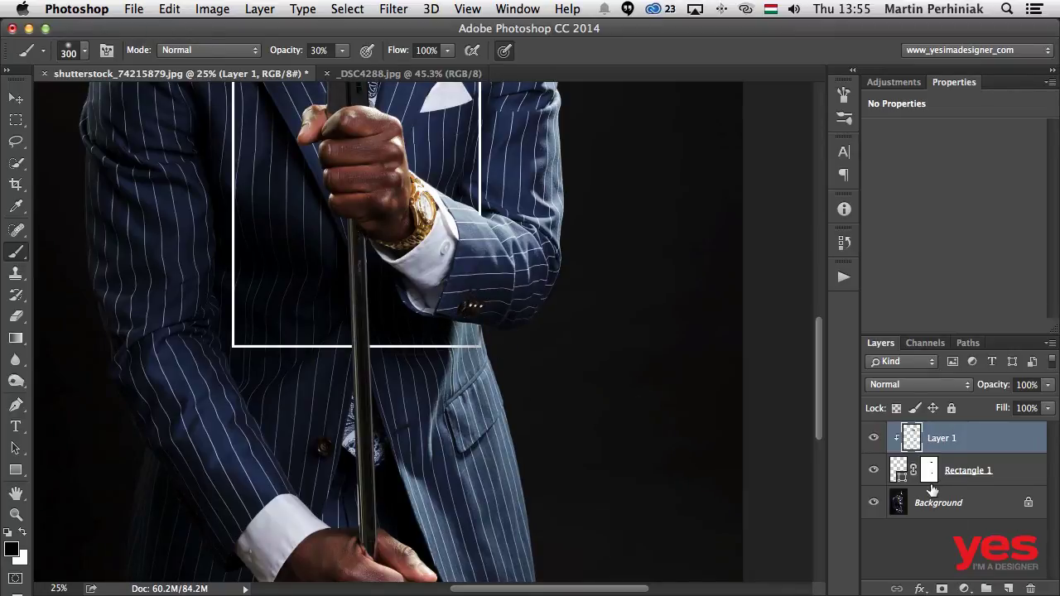
{"action": "scroll", "coordinate": [464, 311], "scroll_direction": "up", "scroll_amount": 4}
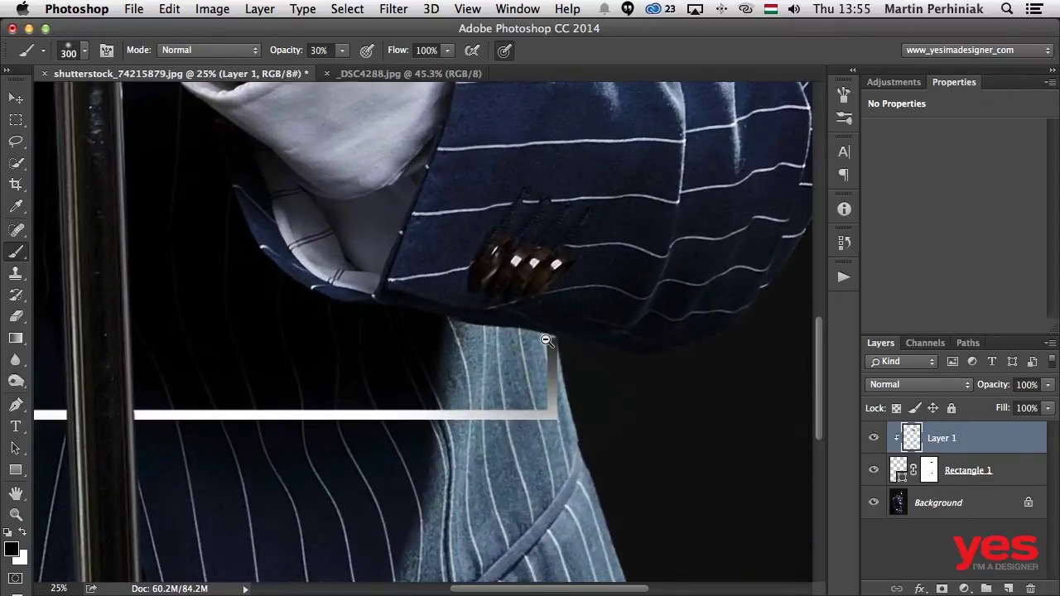
Step: Target Rectangle 1's layer mask with a 43 px brush painting white, zoomed out to 50%
{"action": "left_click", "coordinate": [929, 470]}
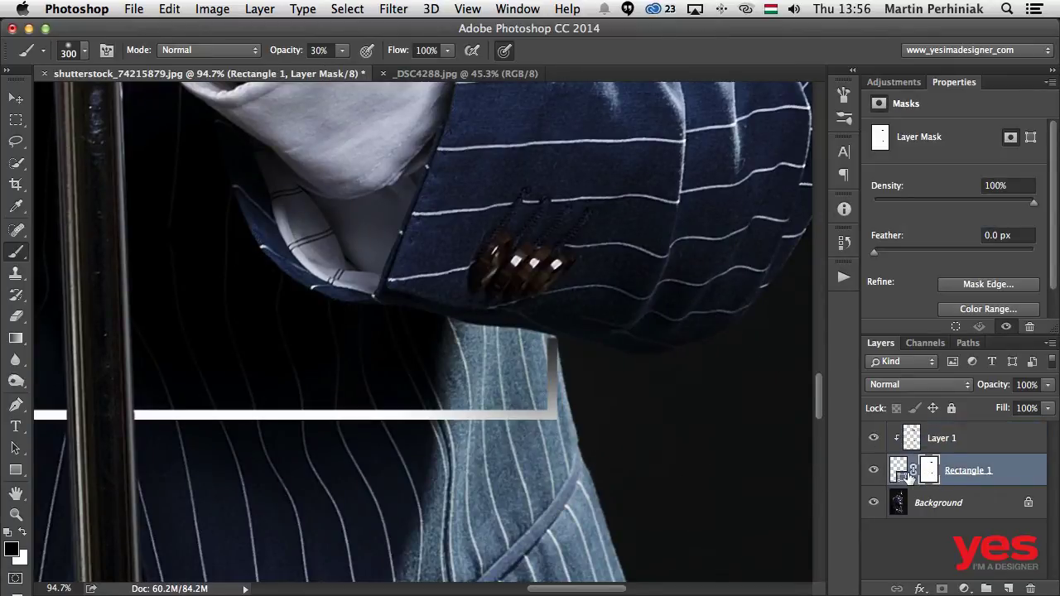
{"action": "mouse_move", "coordinate": [602, 318]}
{"action": "left_mouse_down"}
{"action": "mouse_move", "coordinate": [536, 308]}
{"action": "mouse_move", "coordinate": [580, 237]}
{"action": "left_mouse_up"}
{"action": "mouse_move", "coordinate": [549, 327]}
{"action": "left_mouse_down"}
{"action": "mouse_move", "coordinate": [525, 346]}
{"action": "mouse_move", "coordinate": [563, 351]}
{"action": "mouse_move", "coordinate": [551, 340]}
{"action": "mouse_move", "coordinate": [550, 360]}
{"action": "left_mouse_up"}
{"action": "key", "text": "x"}
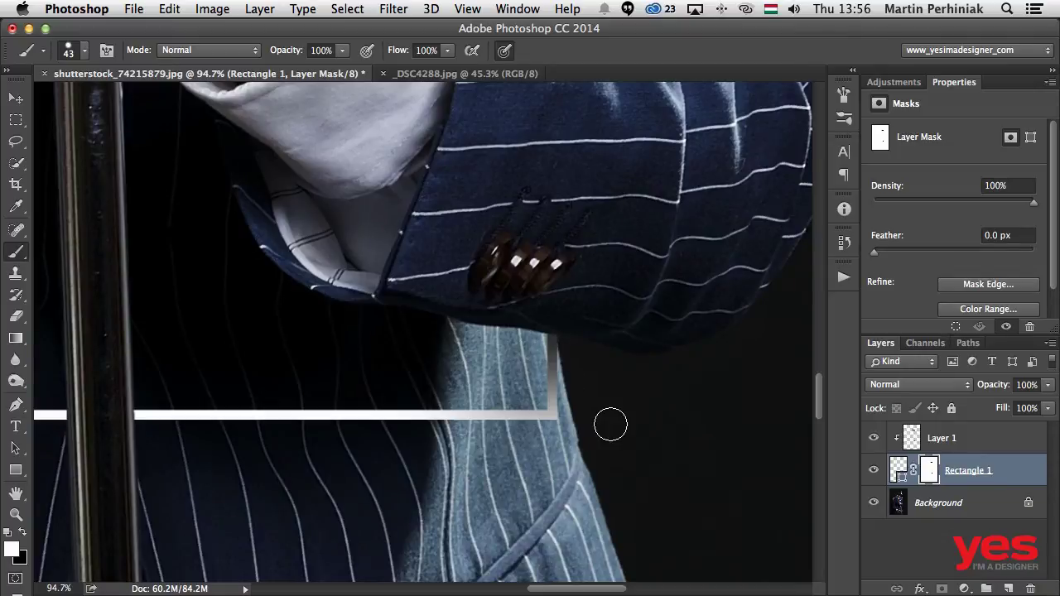
{"action": "key", "text": "super+minus"}
{"action": "key", "text": "super+minus"}
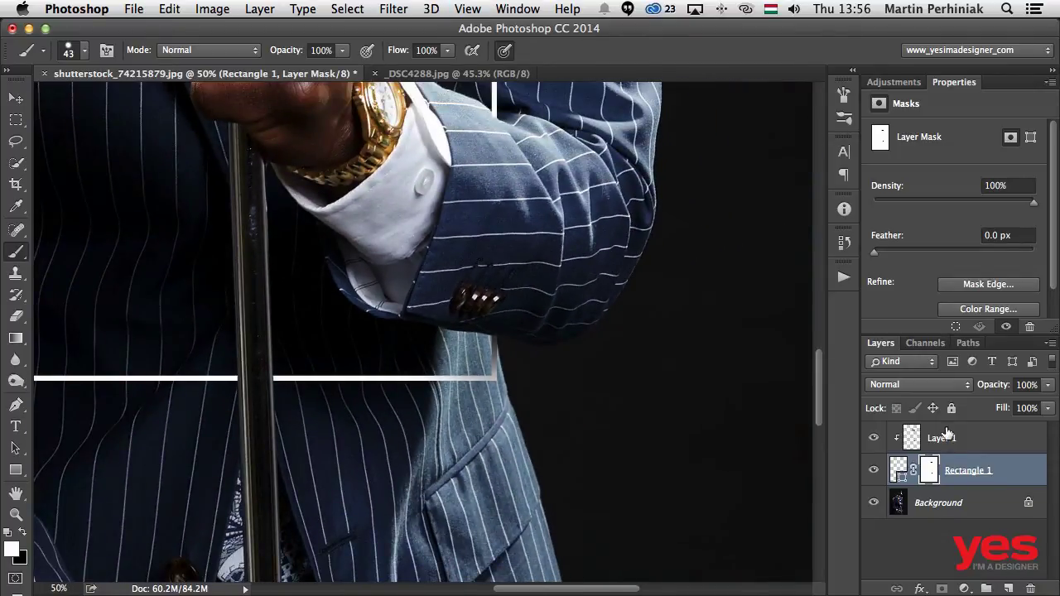
Step: Softly darken the frame line beside the microphone stand with black at 30% on Layer 1
{"action": "left_click", "coordinate": [932, 439]}
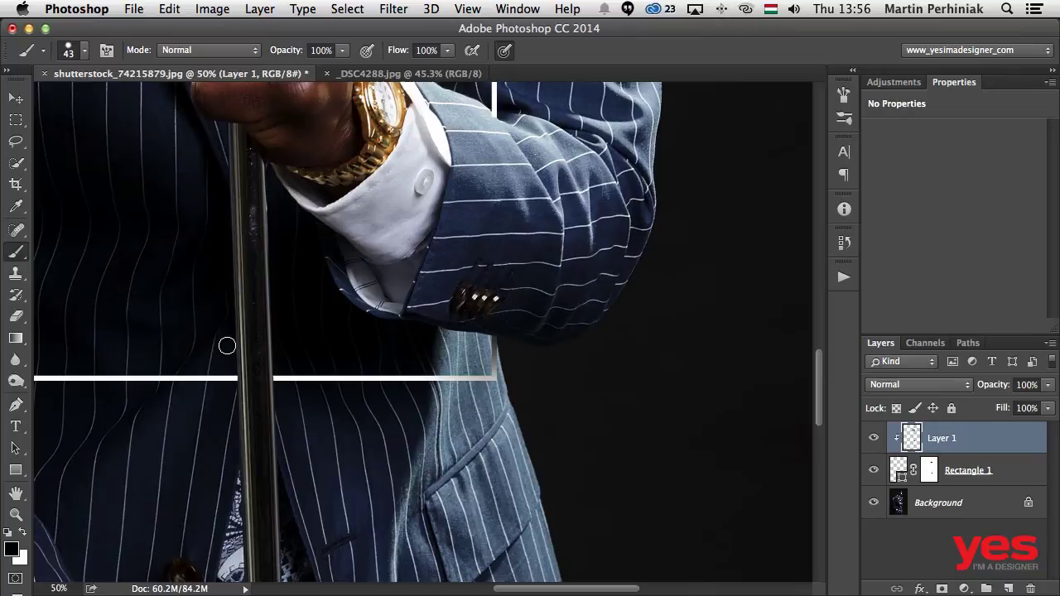
{"action": "mouse_move", "coordinate": [227, 346]}
{"action": "left_mouse_down"}
{"action": "mouse_move", "coordinate": [274, 346]}
{"action": "mouse_move", "coordinate": [276, 313]}
{"action": "mouse_move", "coordinate": [236, 346]}
{"action": "mouse_move", "coordinate": [274, 345]}
{"action": "left_mouse_up"}
{"action": "mouse_move", "coordinate": [257, 345]}
{"action": "left_mouse_down"}
{"action": "mouse_move", "coordinate": [285, 348]}
{"action": "mouse_move", "coordinate": [222, 353]}
{"action": "mouse_move", "coordinate": [278, 355]}
{"action": "mouse_move", "coordinate": [273, 343]}
{"action": "mouse_move", "coordinate": [270, 364]}
{"action": "mouse_move", "coordinate": [265, 331]}
{"action": "mouse_move", "coordinate": [238, 331]}
{"action": "left_mouse_up"}
{"action": "left_click", "coordinate": [270, 373]}
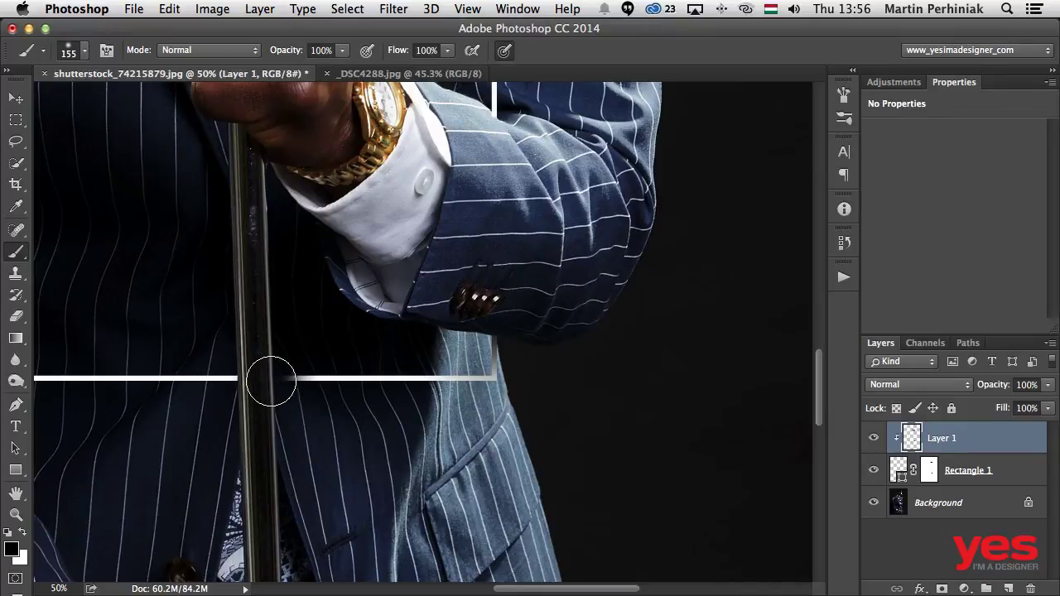
{"action": "key", "text": "ctrl+z"}
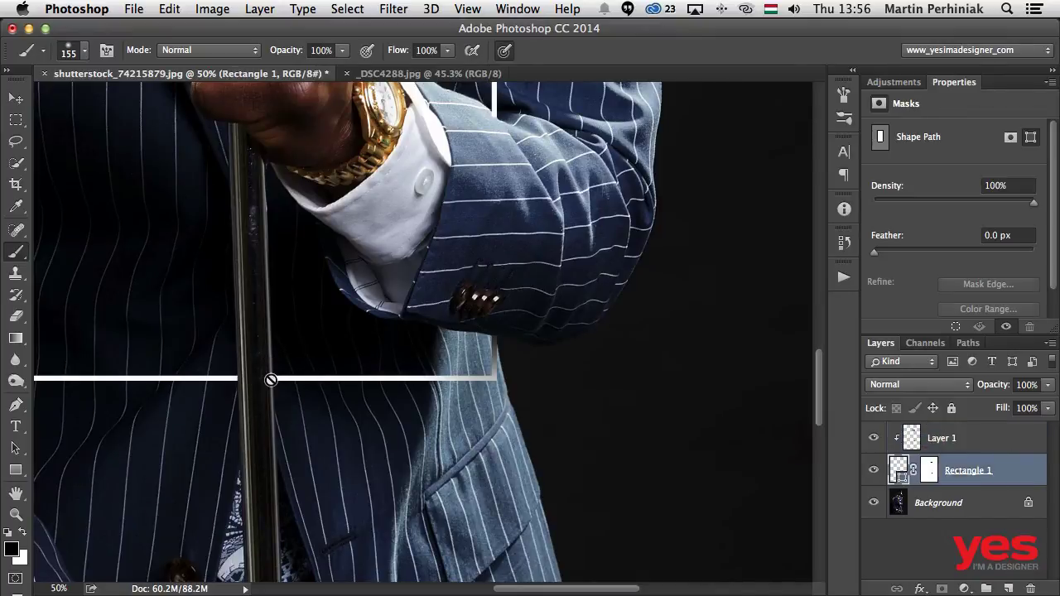
{"action": "left_click", "coordinate": [929, 470]}
{"action": "left_click", "coordinate": [911, 438]}
{"action": "key", "text": "x"}
{"action": "key", "text": "3"}
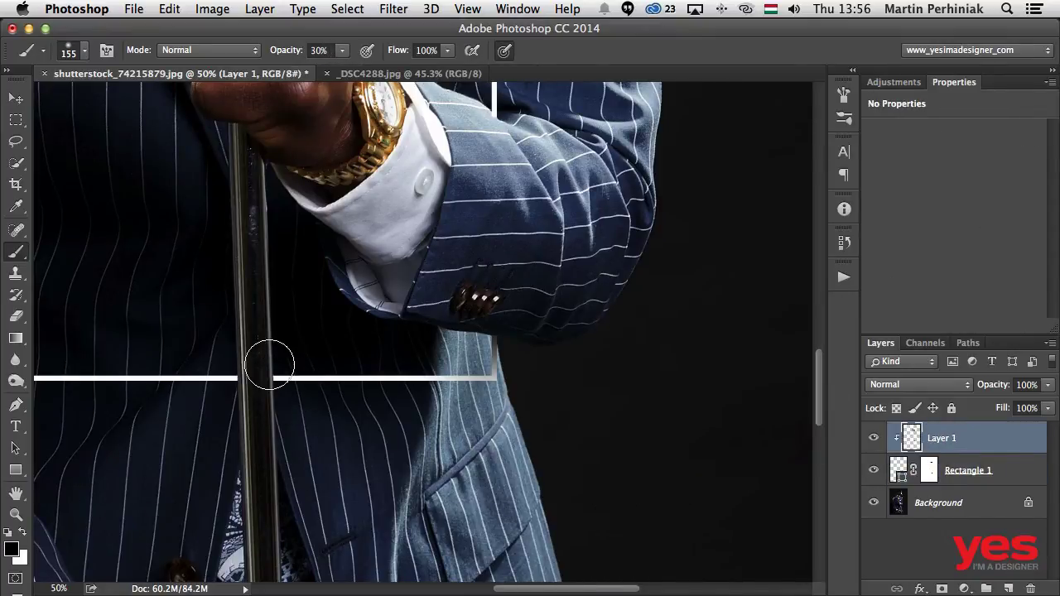
{"action": "mouse_move", "coordinate": [278, 393]}
{"action": "left_mouse_down"}
{"action": "mouse_move", "coordinate": [275, 422]}
{"action": "mouse_move", "coordinate": [269, 317]}
{"action": "mouse_move", "coordinate": [273, 432]}
{"action": "mouse_move", "coordinate": [274, 391]}
{"action": "mouse_move", "coordinate": [235, 379]}
{"action": "mouse_move", "coordinate": [247, 379]}
{"action": "mouse_move", "coordinate": [242, 414]}
{"action": "mouse_move", "coordinate": [236, 374]}
{"action": "left_mouse_up"}
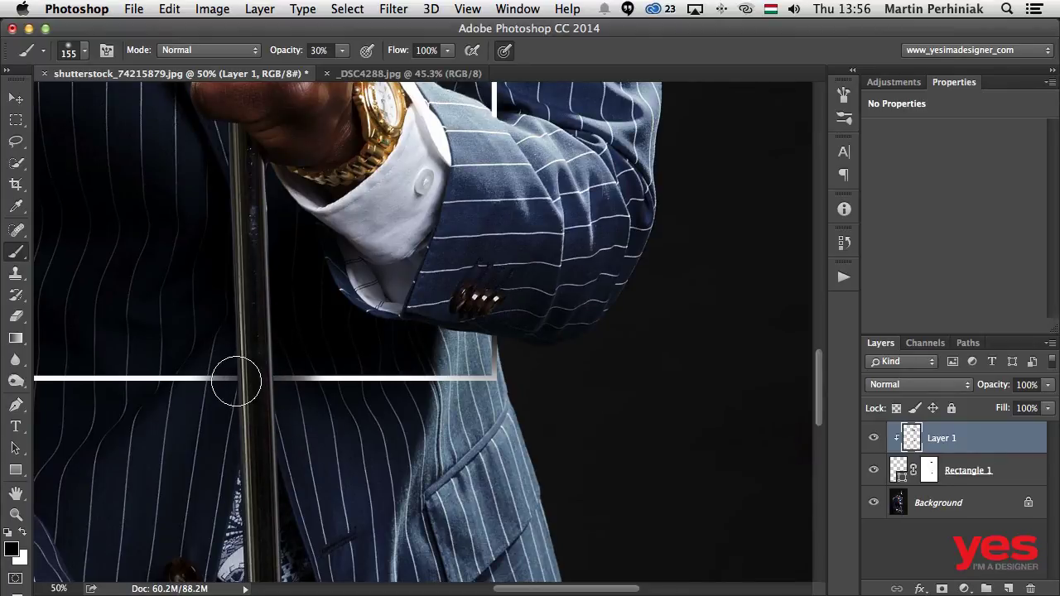
Step: Fit the singer photo on screen and set Rectangle 1's frame stroke to 6 pt
{"action": "key", "text": "super+minus"}
{"action": "key", "text": "super+minus"}
{"action": "key", "text": "super+minus"}
{"action": "key", "text": "super+minus"}
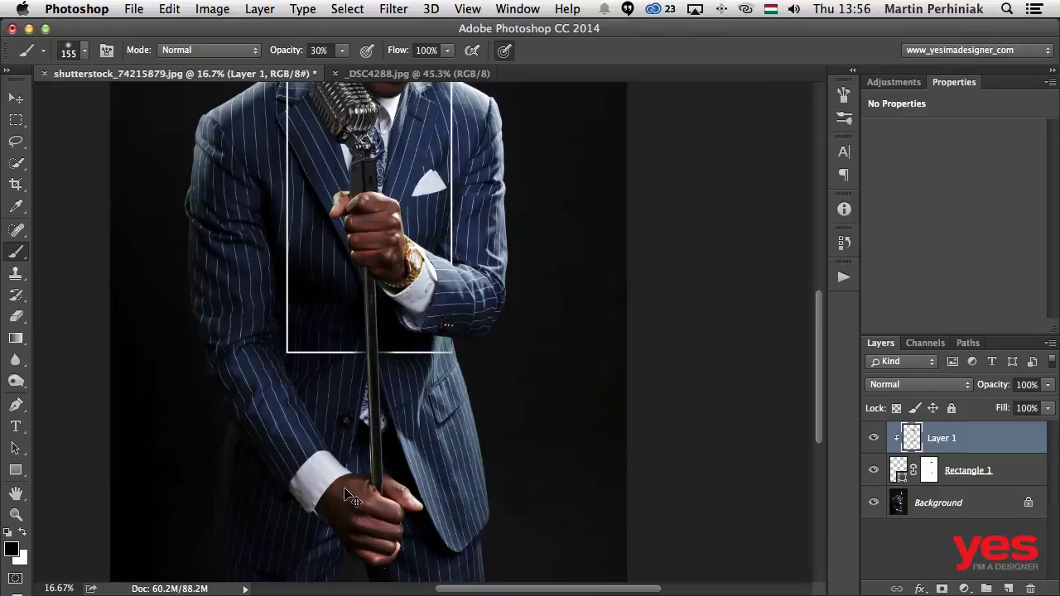
{"action": "left_click_drag", "start_coordinate": [539, 244], "coordinate": [569, 376]}
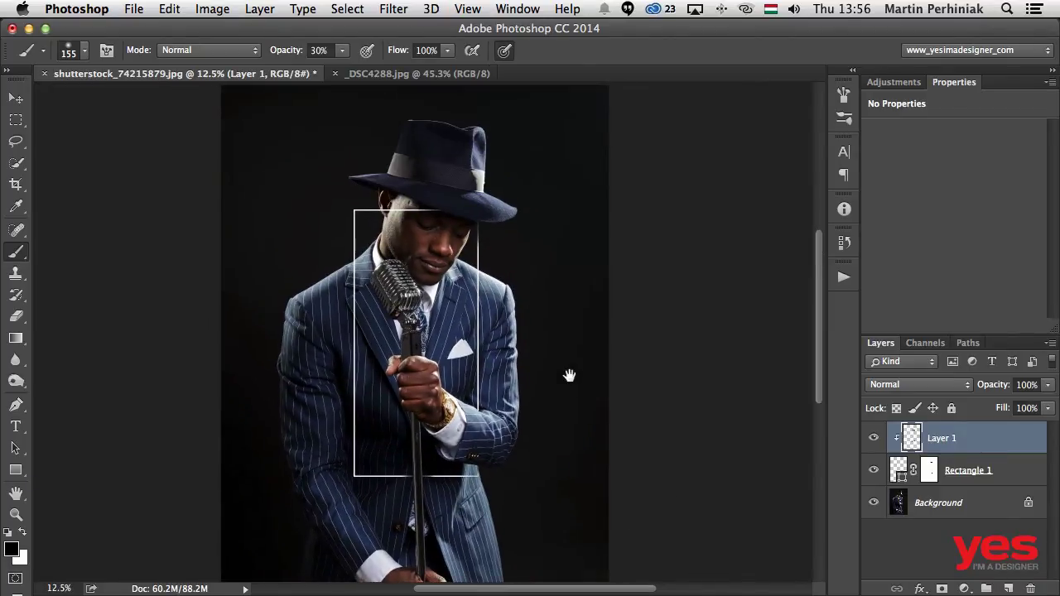
{"action": "key", "text": "super+0"}
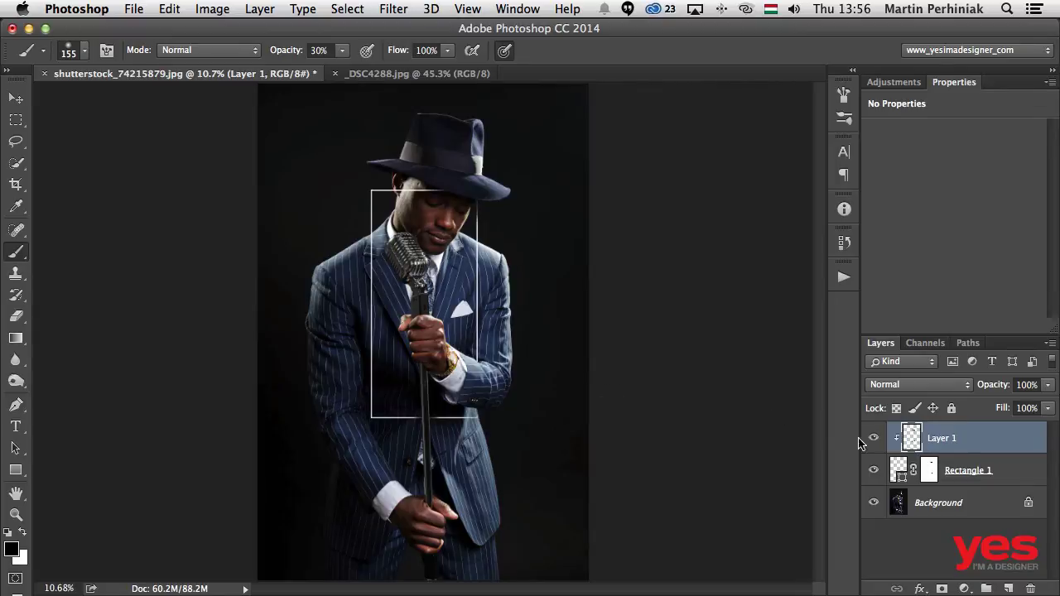
{"action": "left_click", "coordinate": [1004, 470]}
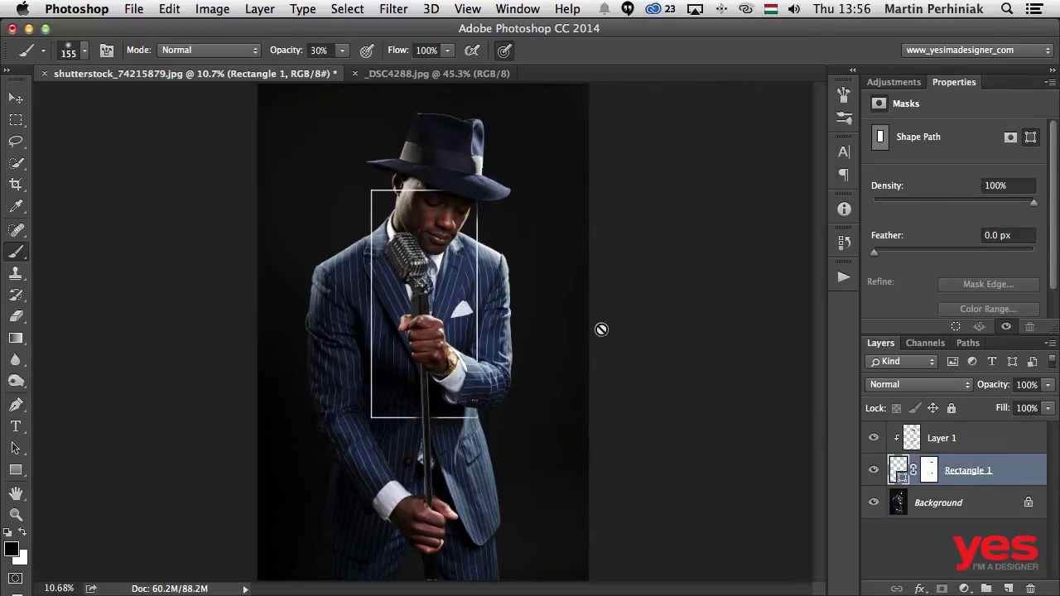
{"action": "key", "text": "a"}
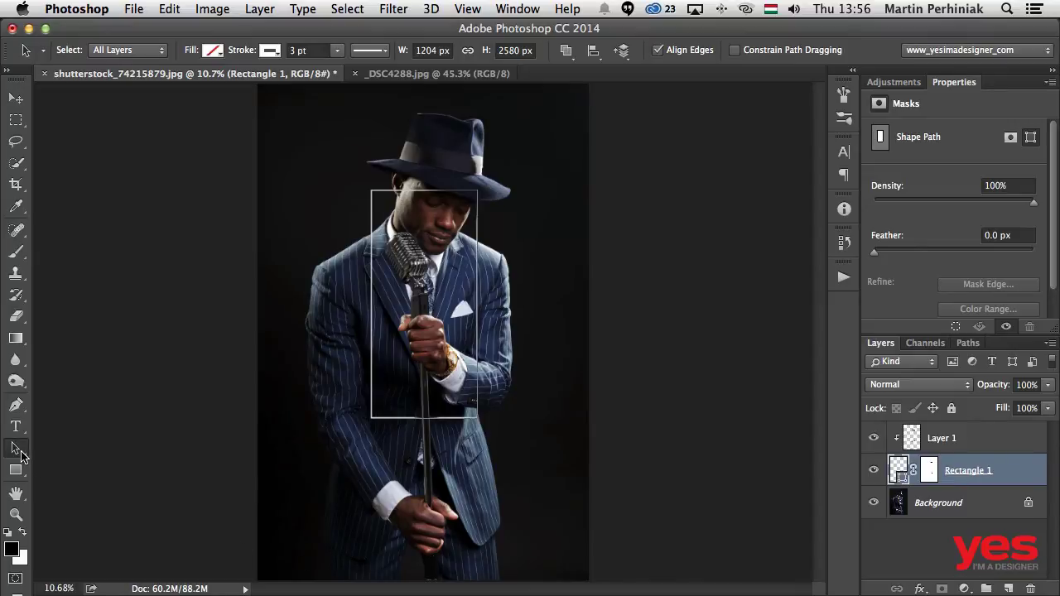
{"action": "left_click", "coordinate": [372, 381]}
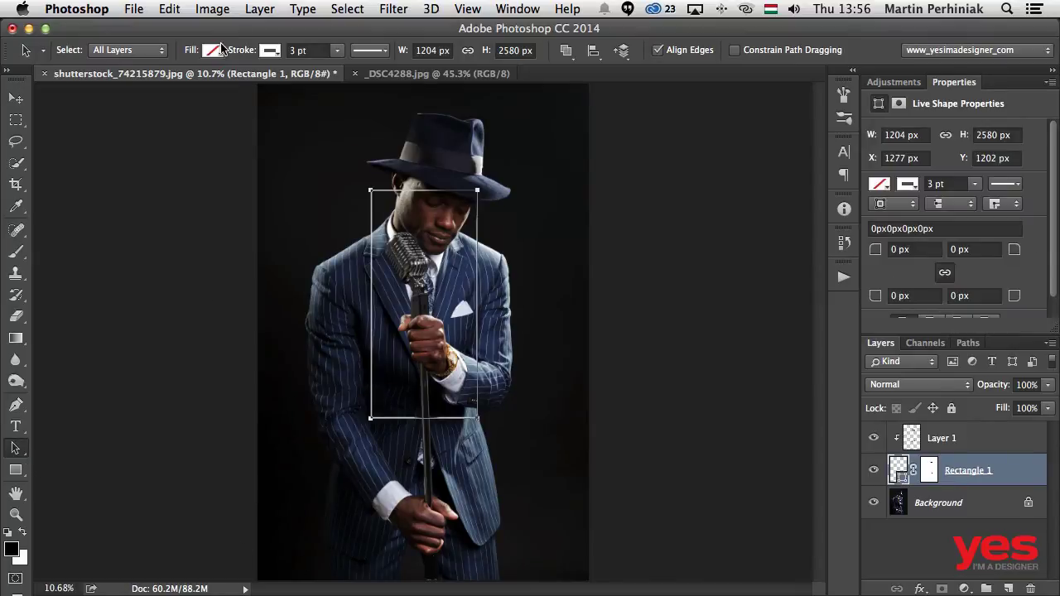
{"action": "left_click", "coordinate": [312, 51]}
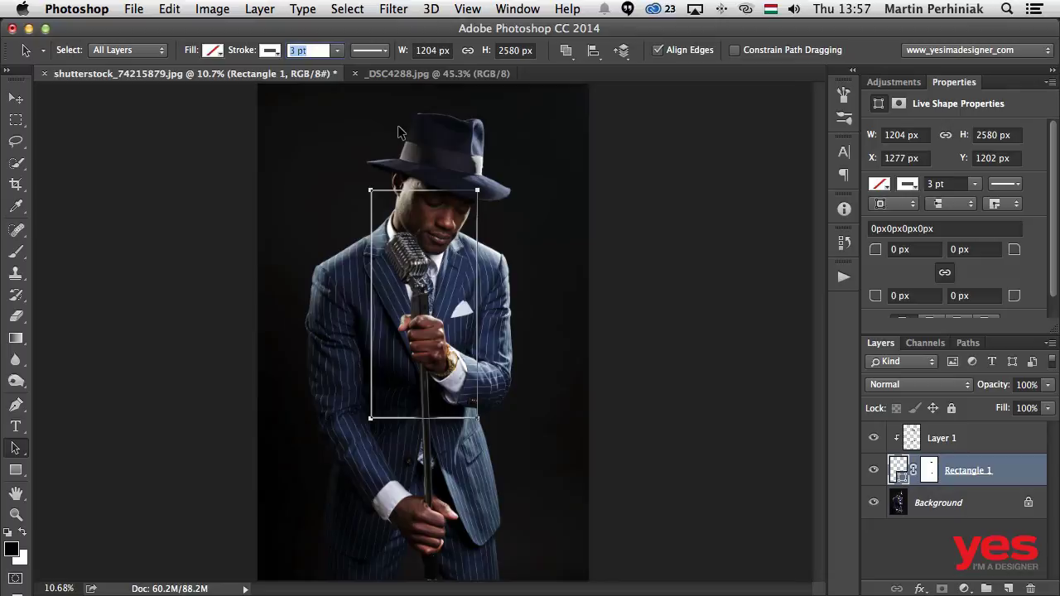
{"action": "key", "text": "Return"}
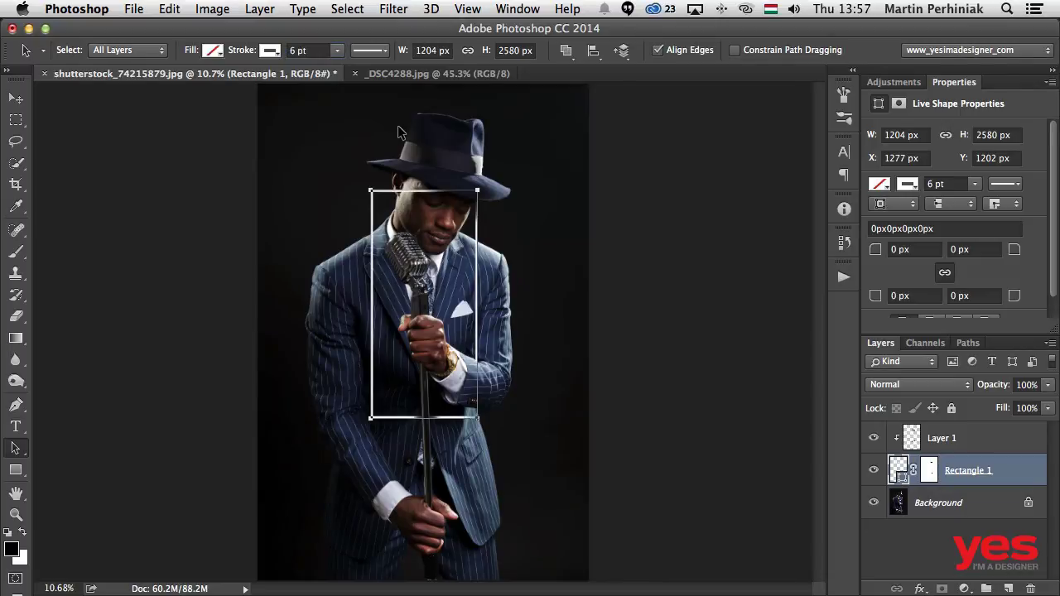
{"action": "left_click", "coordinate": [605, 177]}
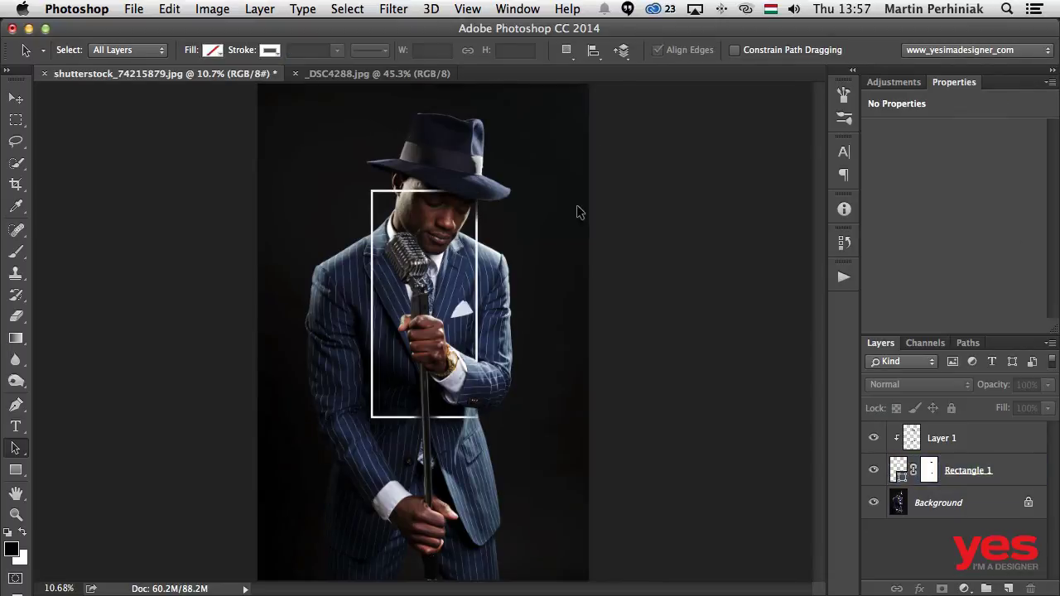
Step: Change the frame's stroke style to a dashed line
{"action": "left_click", "coordinate": [476, 284]}
{"action": "left_click", "coordinate": [374, 52]}
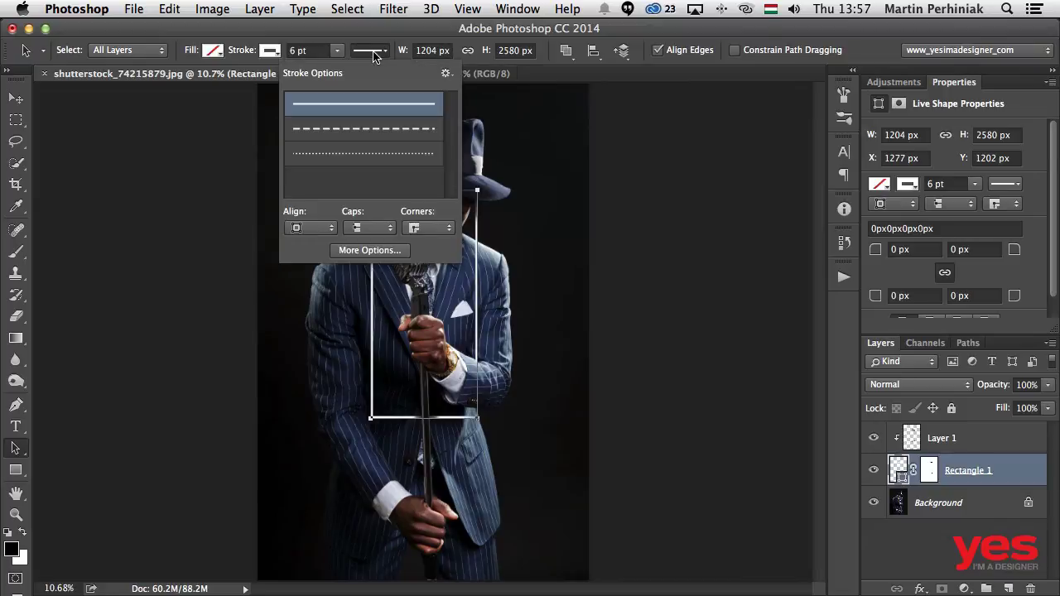
{"action": "left_click", "coordinate": [371, 136]}
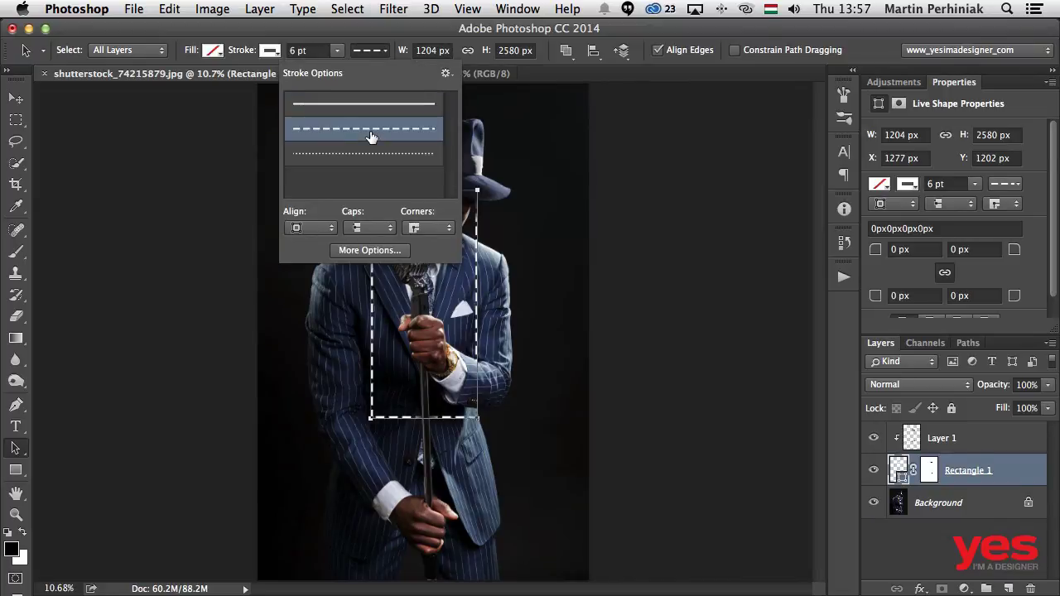
{"action": "left_click", "coordinate": [630, 268]}
{"action": "left_click", "coordinate": [630, 268]}
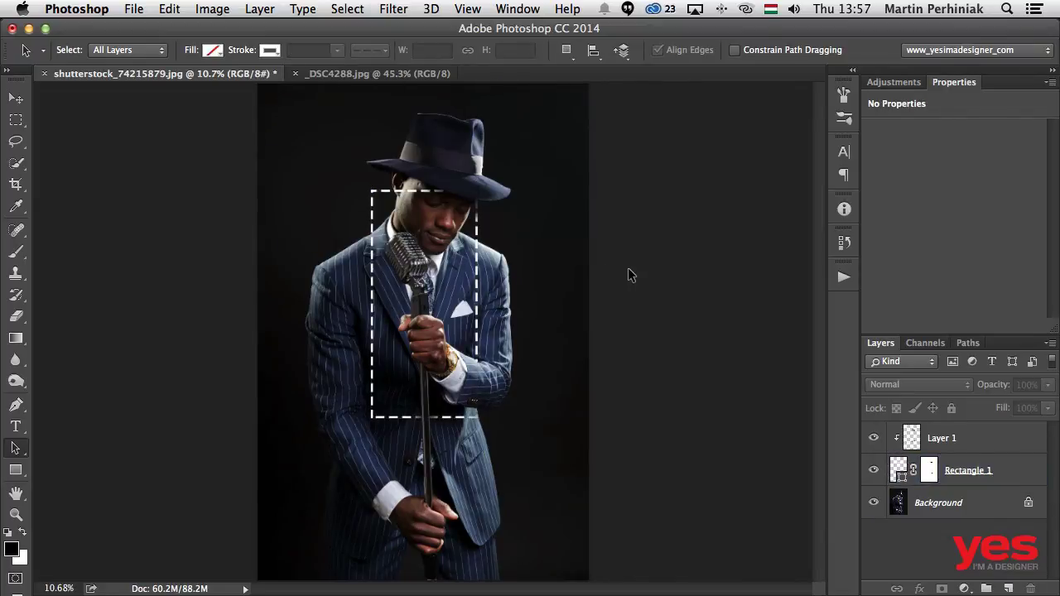
Step: Color the dashed frame light blue, then switch to the _DSC4288.jpg mountain photo
{"action": "left_click", "coordinate": [478, 249]}
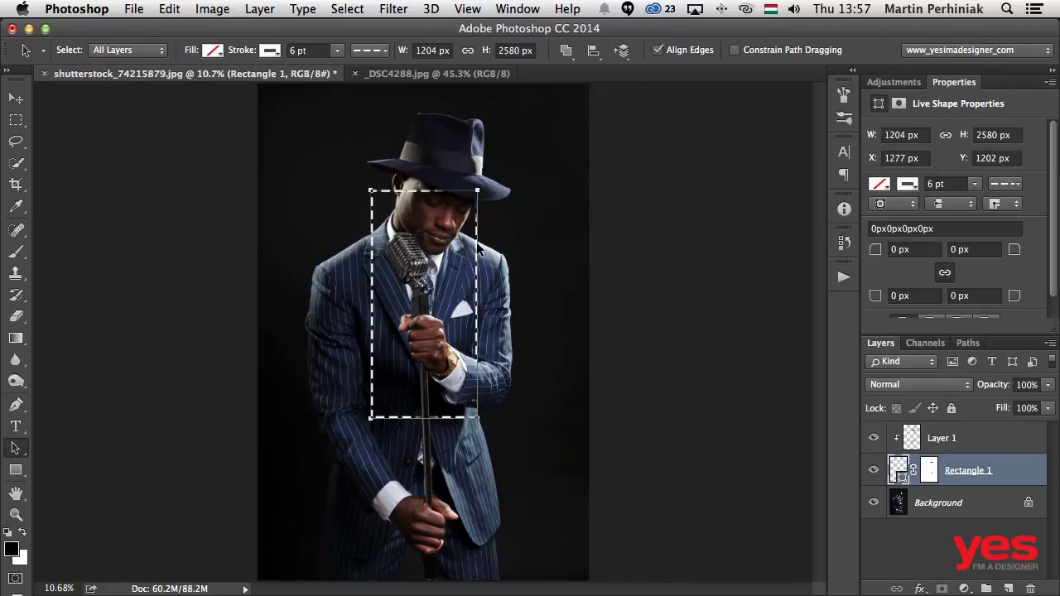
{"action": "left_click", "coordinate": [271, 52]}
{"action": "left_click", "coordinate": [269, 138]}
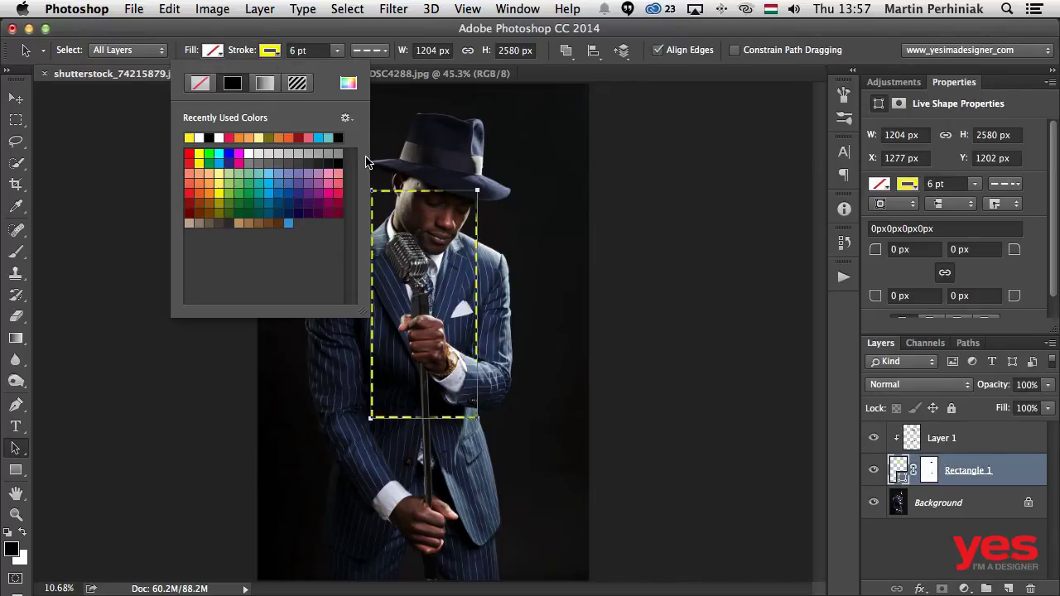
{"action": "left_click", "coordinate": [318, 138]}
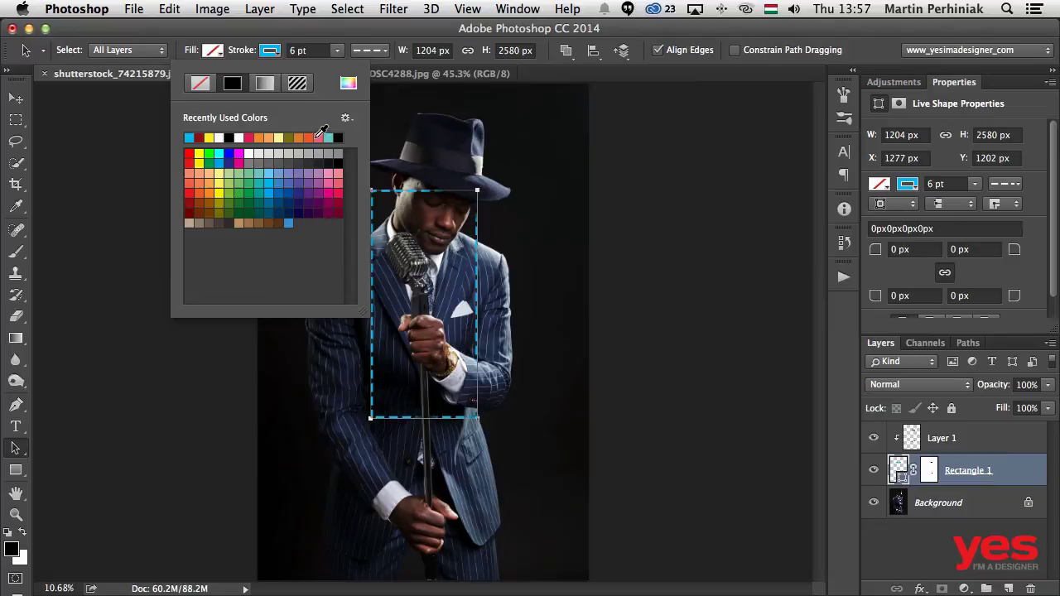
{"action": "left_click", "coordinate": [584, 257]}
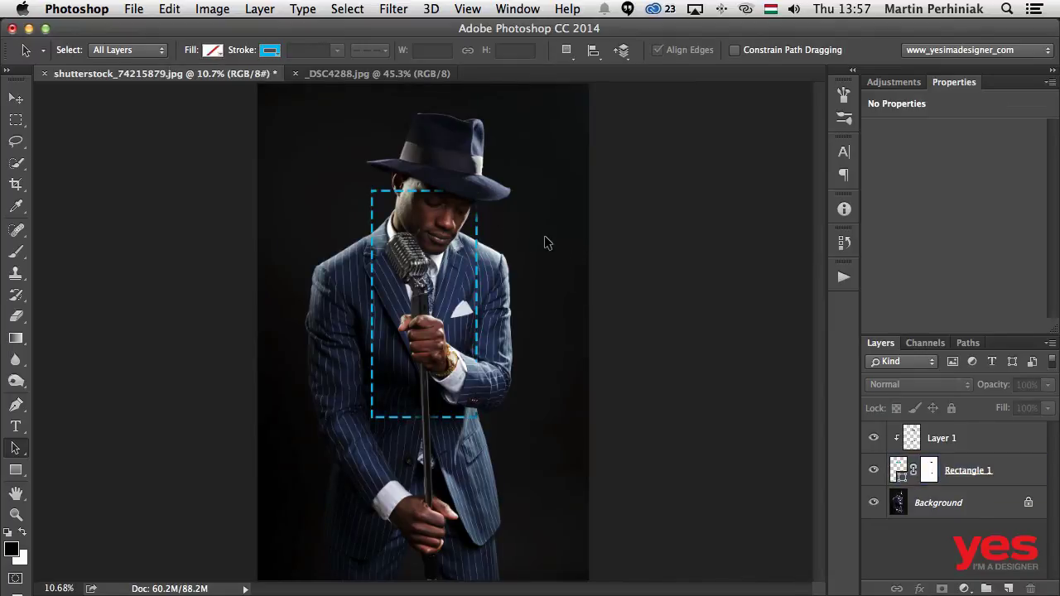
{"action": "left_click", "coordinate": [356, 74]}
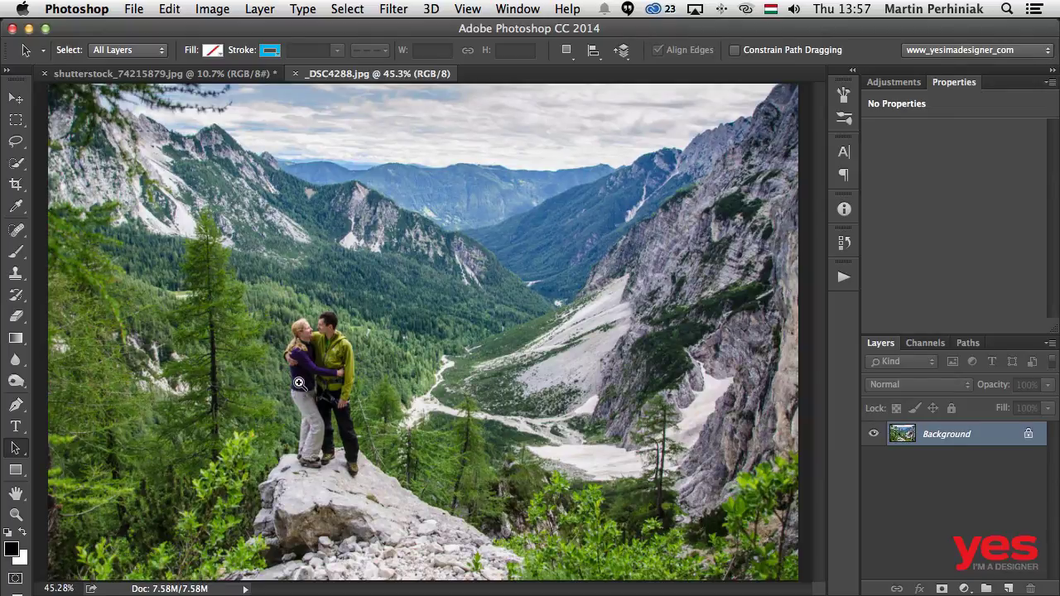
Step: Zoom in and draw a 212 × 360 px white 3 pt outline rectangle around the couple
{"action": "left_click_drag", "start_coordinate": [299, 383], "coordinate": [355, 385]}
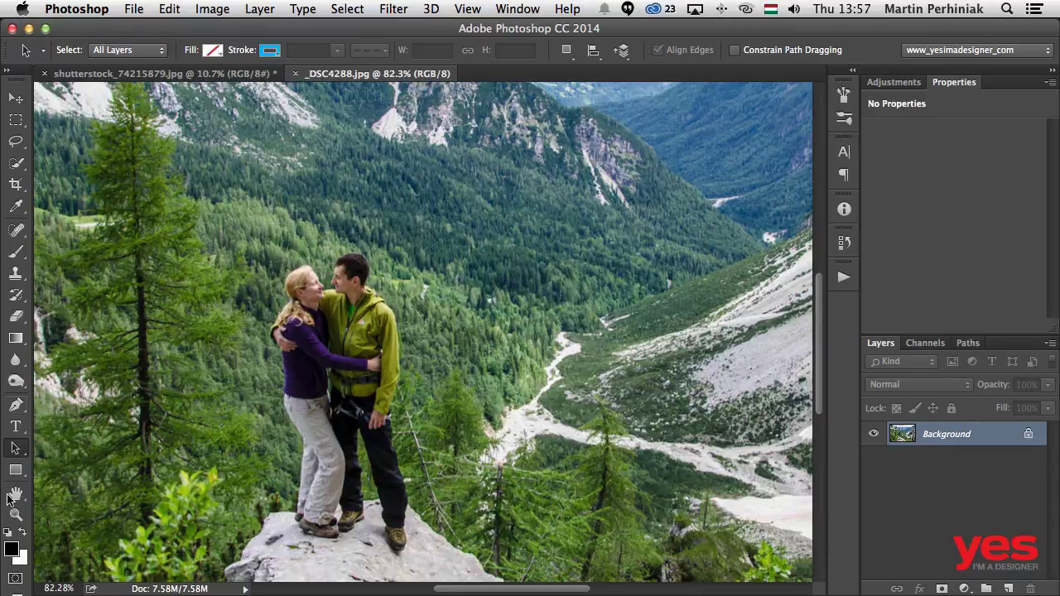
{"action": "left_click", "coordinate": [15, 469]}
{"action": "left_click_drag", "start_coordinate": [265, 229], "coordinate": [406, 476]}
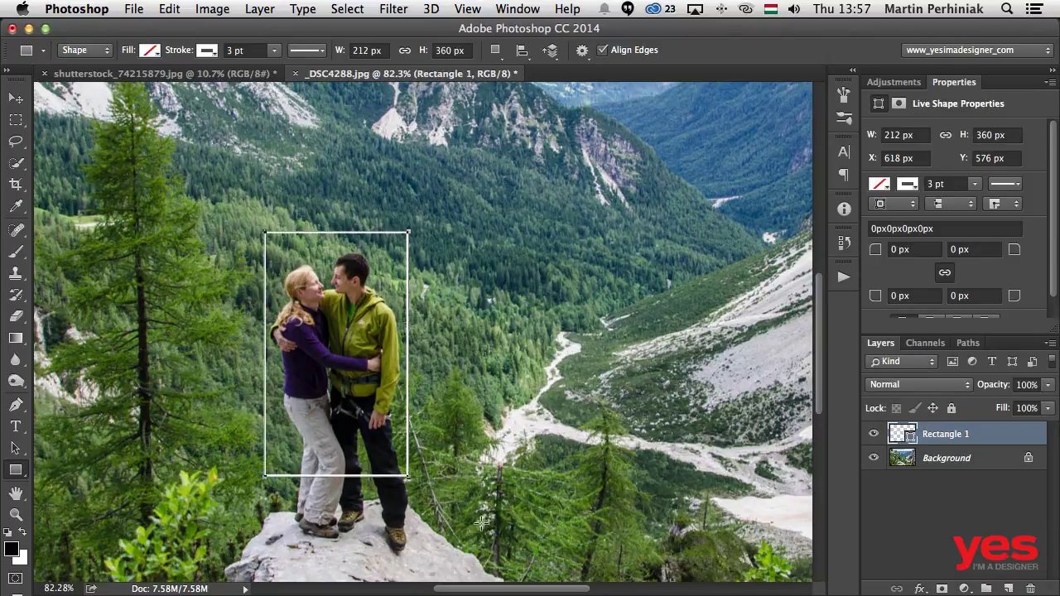
Step: Add a layer mask to Rectangle 1 and set up a small brush with default colours
{"action": "left_click", "coordinate": [942, 588]}
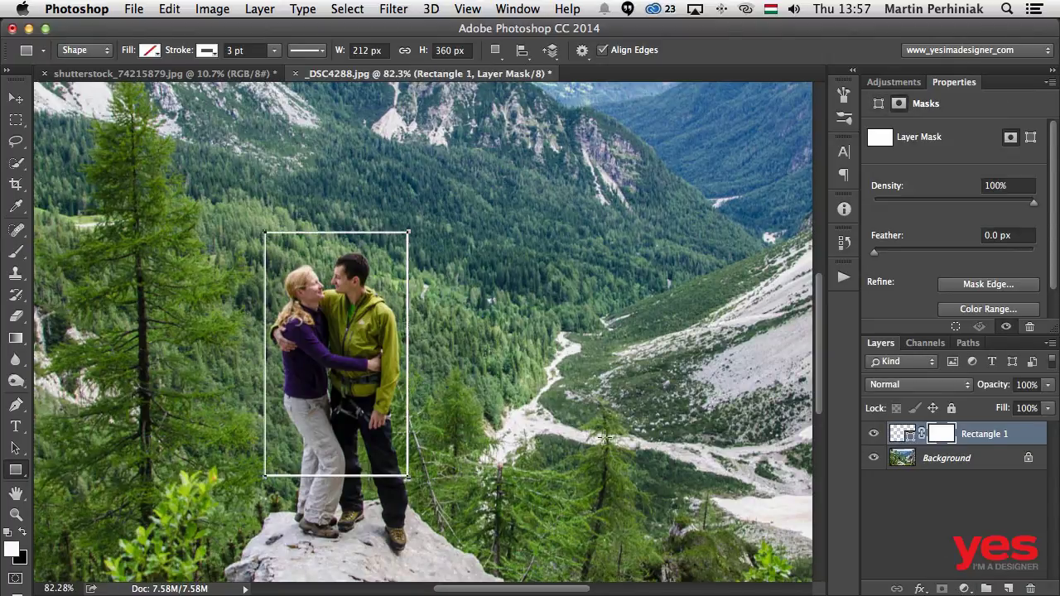
{"action": "key", "text": "b"}
{"action": "key", "text": "x"}
{"action": "left_click_drag", "start_coordinate": [356, 368], "coordinate": [332, 368]}
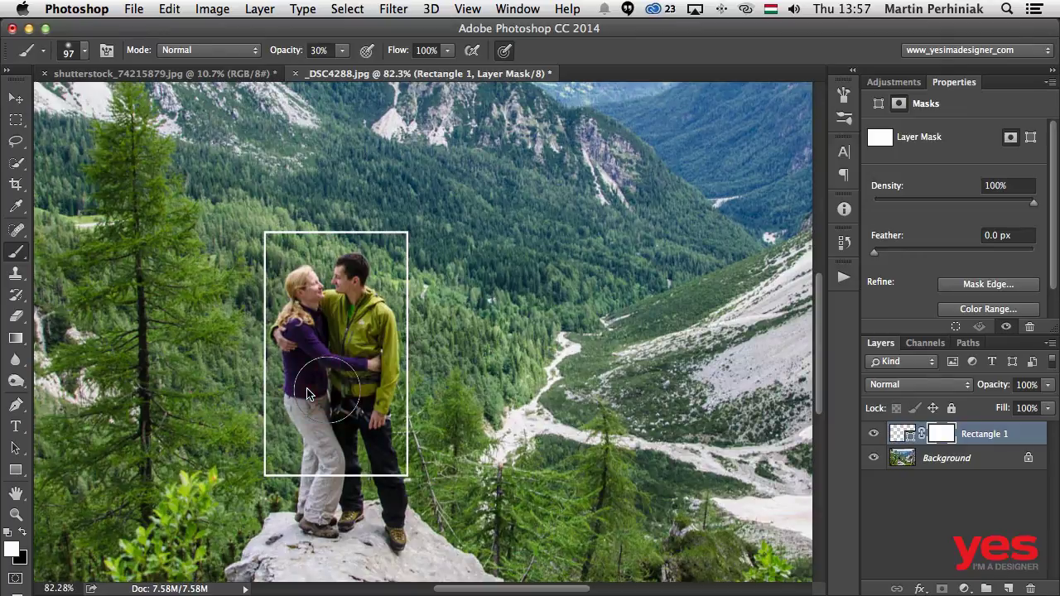
{"action": "left_click_drag", "start_coordinate": [329, 296], "coordinate": [321, 296]}
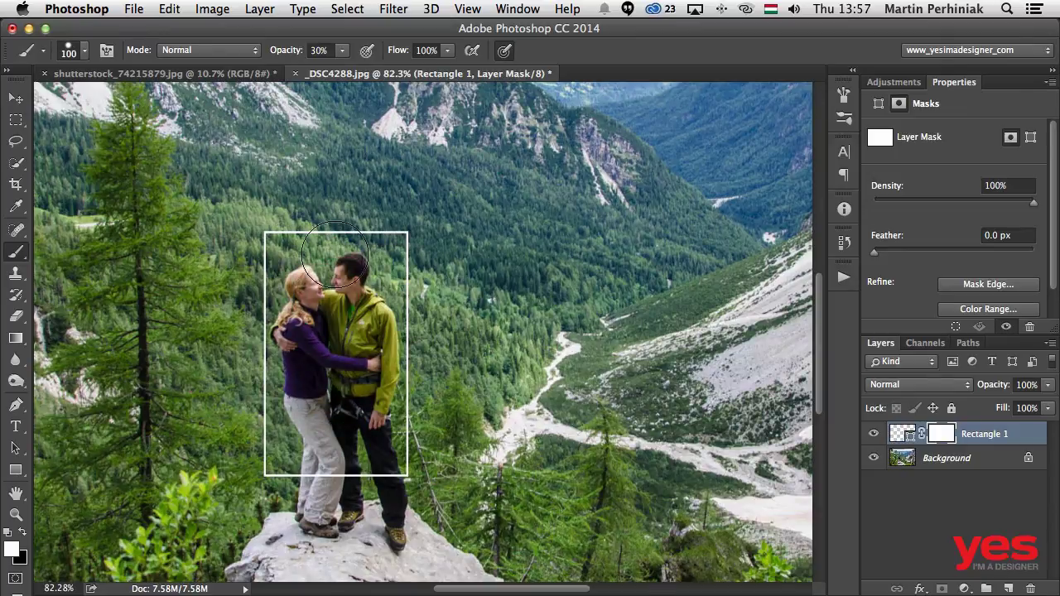
{"action": "left_click_drag", "start_coordinate": [333, 259], "coordinate": [313, 258]}
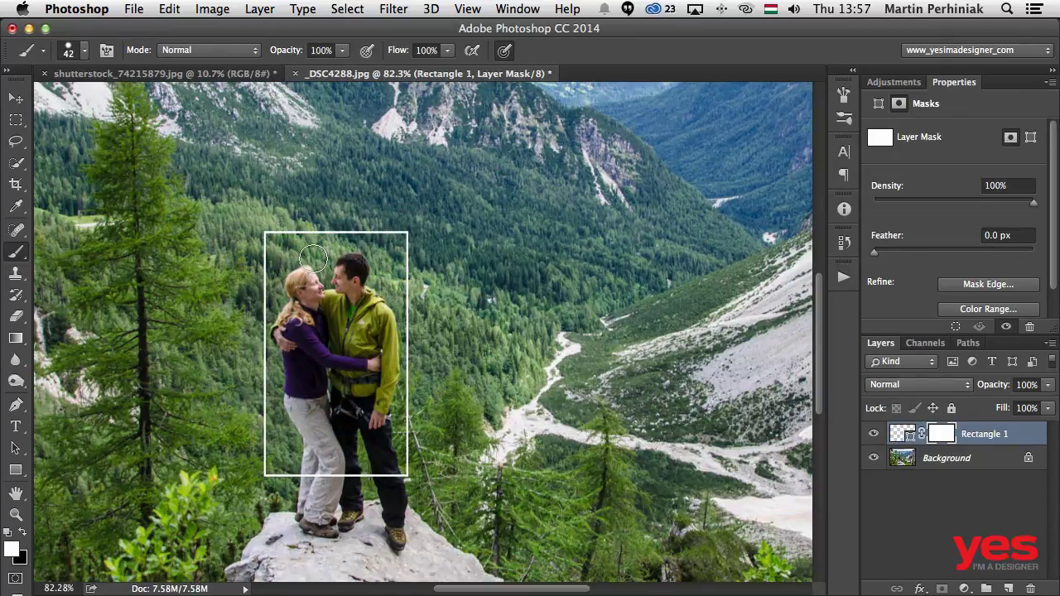
Step: Paint black on the mask to hide the frame's bottom edge where the man's leg passes
{"action": "mouse_move", "coordinate": [312, 474]}
{"action": "left_mouse_down"}
{"action": "mouse_move", "coordinate": [368, 470]}
{"action": "mouse_move", "coordinate": [322, 487]}
{"action": "mouse_move", "coordinate": [336, 487]}
{"action": "mouse_move", "coordinate": [334, 477]}
{"action": "mouse_move", "coordinate": [379, 477]}
{"action": "mouse_move", "coordinate": [332, 488]}
{"action": "left_mouse_up"}
{"action": "key", "text": "x"}
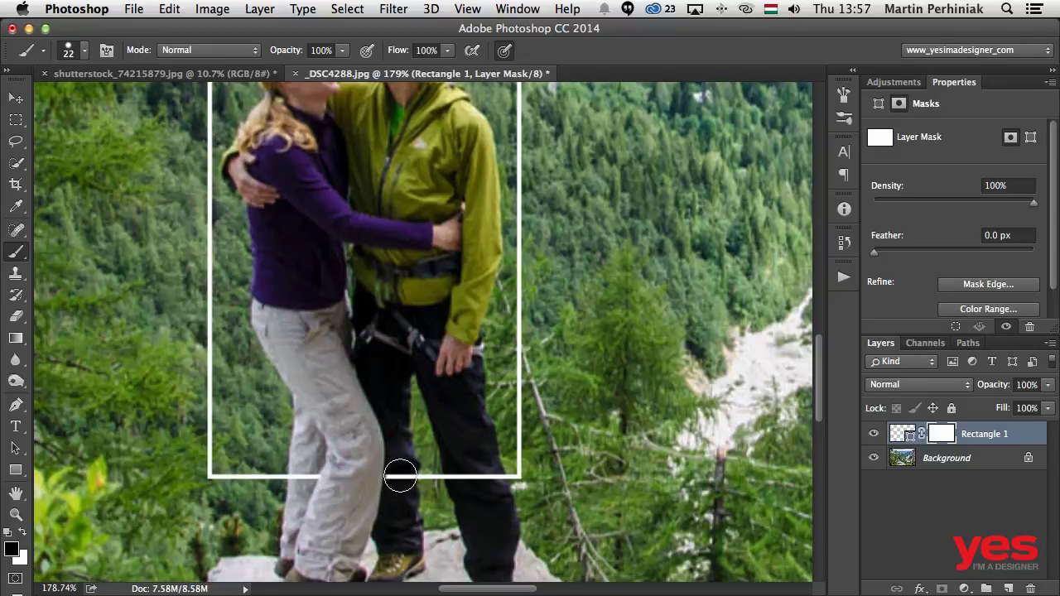
{"action": "key", "text": "x"}
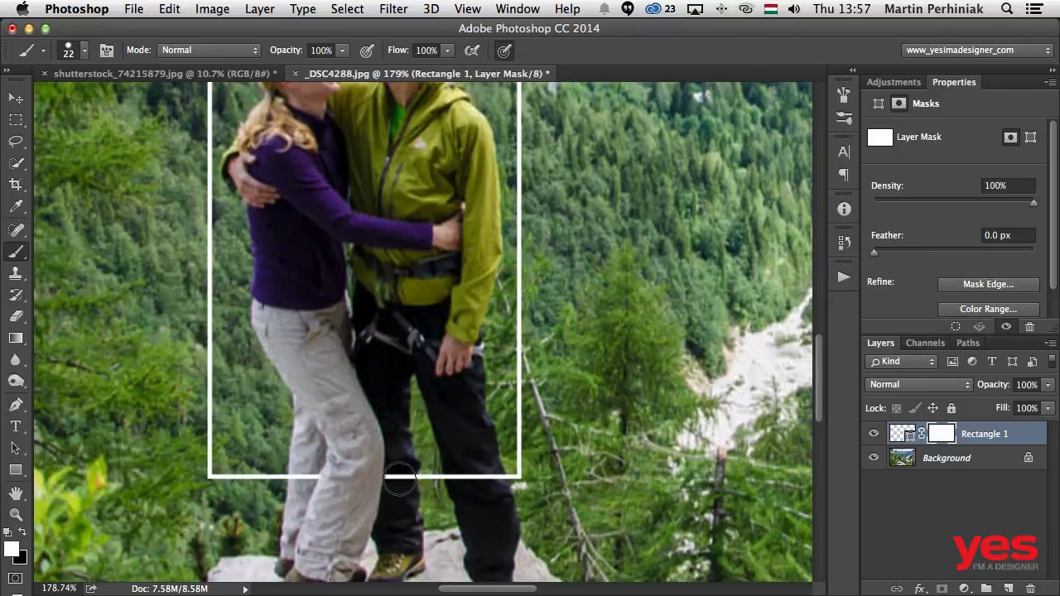
{"action": "key", "text": "x"}
{"action": "mouse_move", "coordinate": [466, 475]}
{"action": "left_mouse_down"}
{"action": "mouse_move", "coordinate": [494, 486]}
{"action": "mouse_move", "coordinate": [500, 503]}
{"action": "left_mouse_up"}
{"action": "key", "text": "x"}
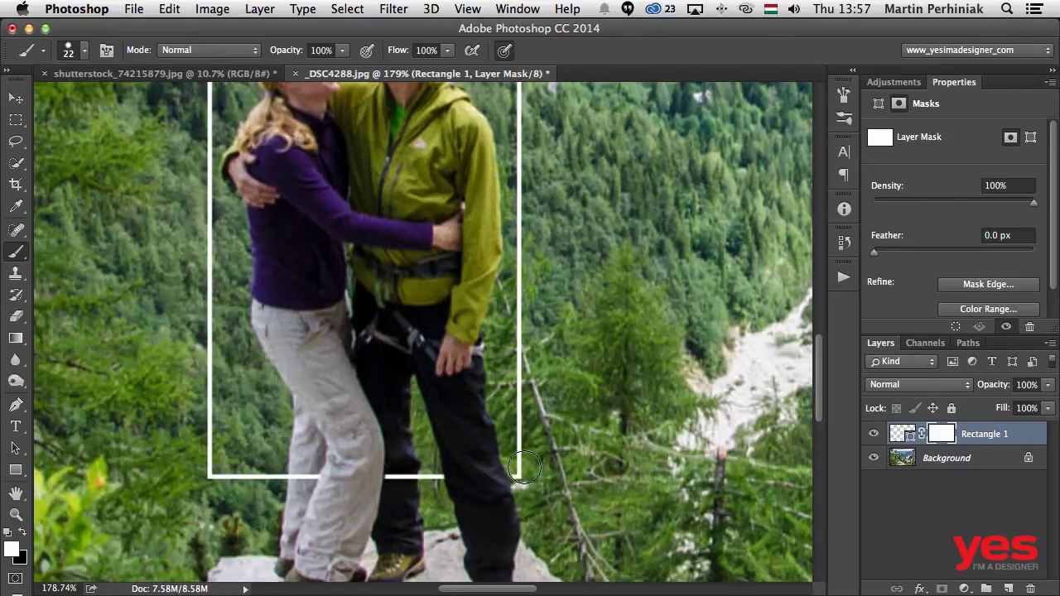
{"action": "key", "text": "super+minus"}
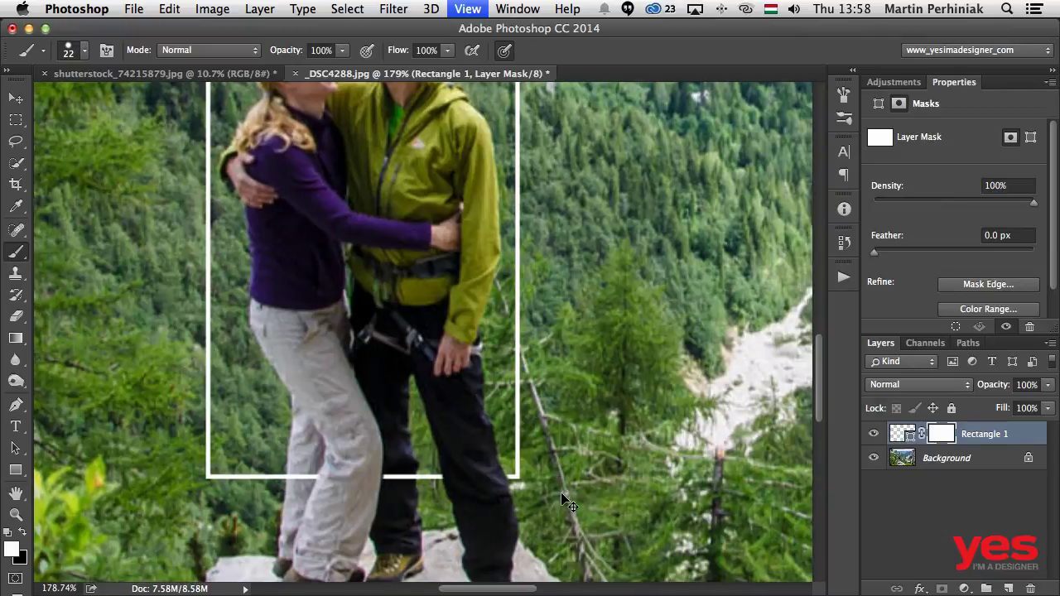
{"action": "key", "text": "super+minus"}
{"action": "key", "text": "super+minus"}
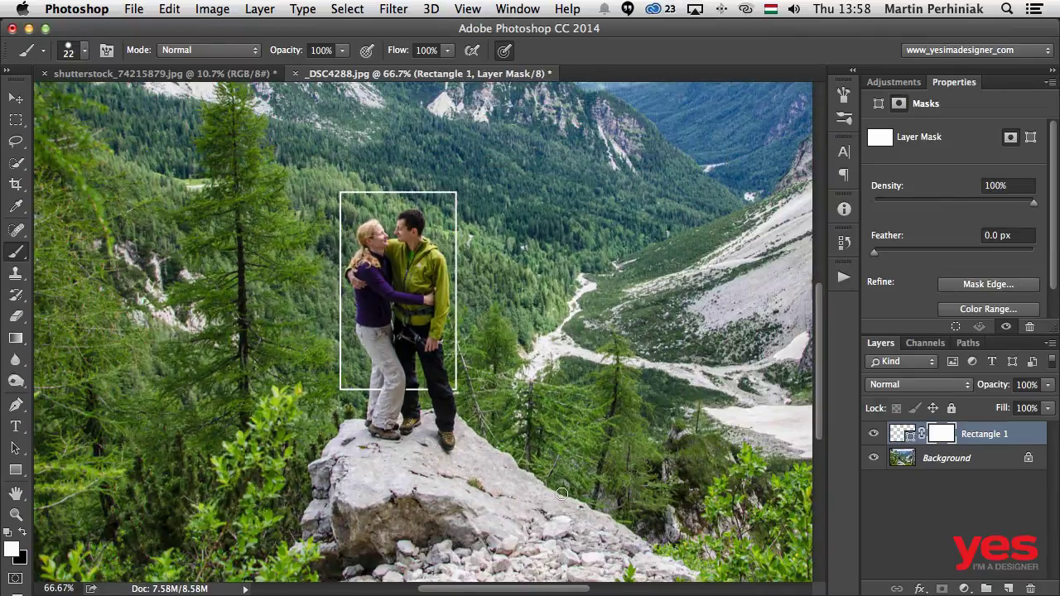
{"action": "key", "text": "super+minus"}
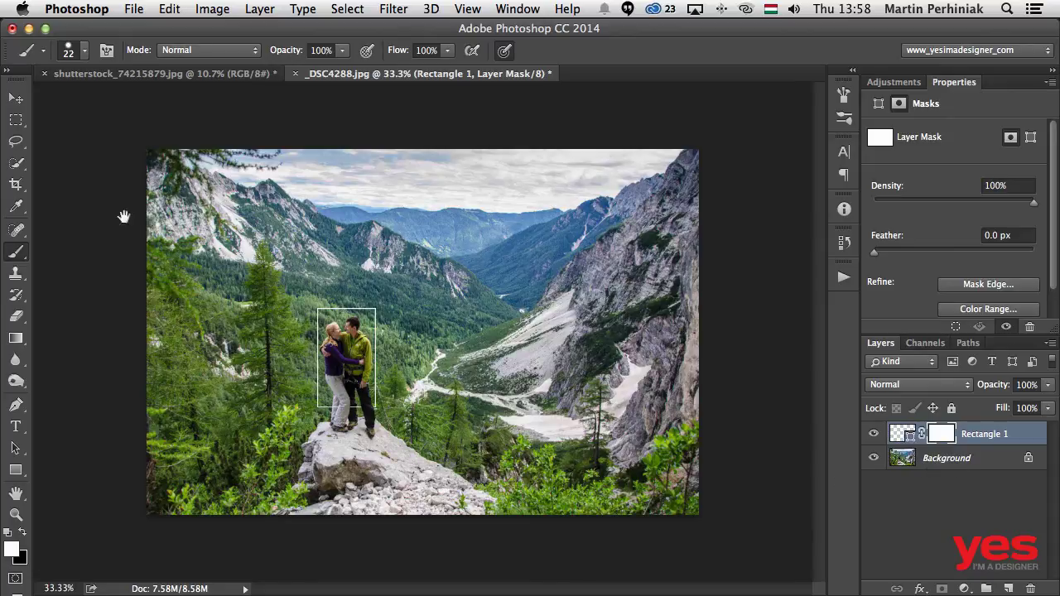
Step: Group Rectangle 1 into Group 1, move the mask onto the group, and widen the frame rightward
{"action": "scroll", "coordinate": [387, 349], "scroll_direction": "up", "scroll_amount": 4}
{"action": "key", "text": "super+g"}
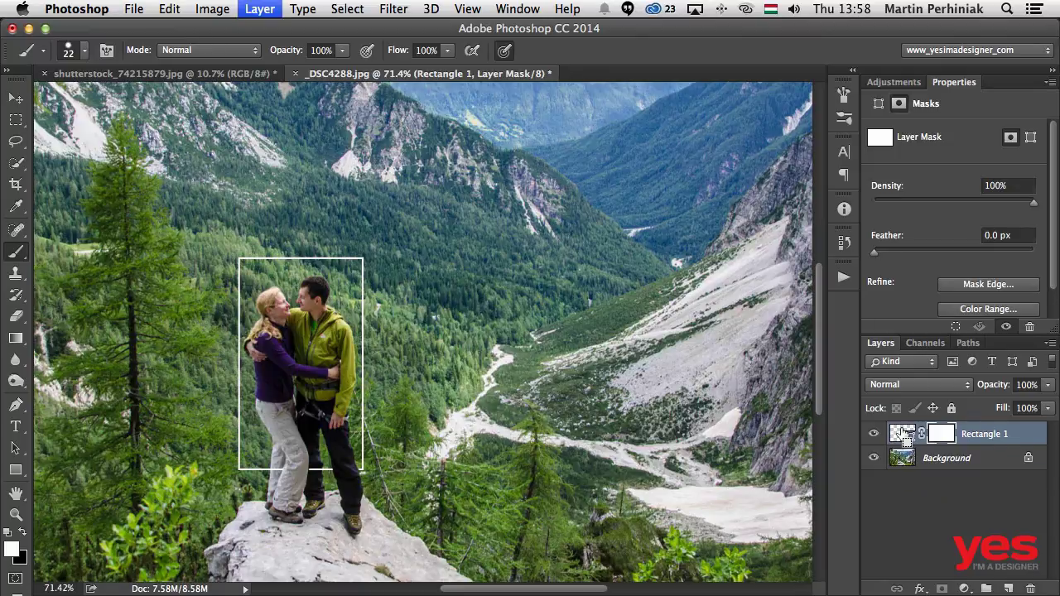
{"action": "left_click_drag", "start_coordinate": [944, 431], "coordinate": [937, 438]}
{"action": "left_click", "coordinate": [991, 462]}
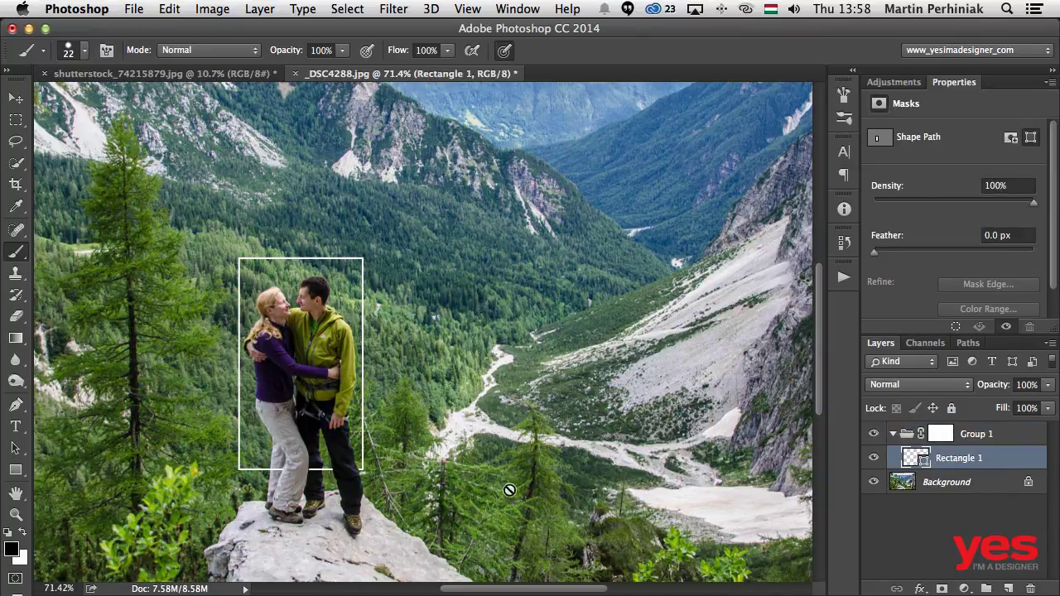
{"action": "key", "text": "a"}
{"action": "key", "text": "super+t"}
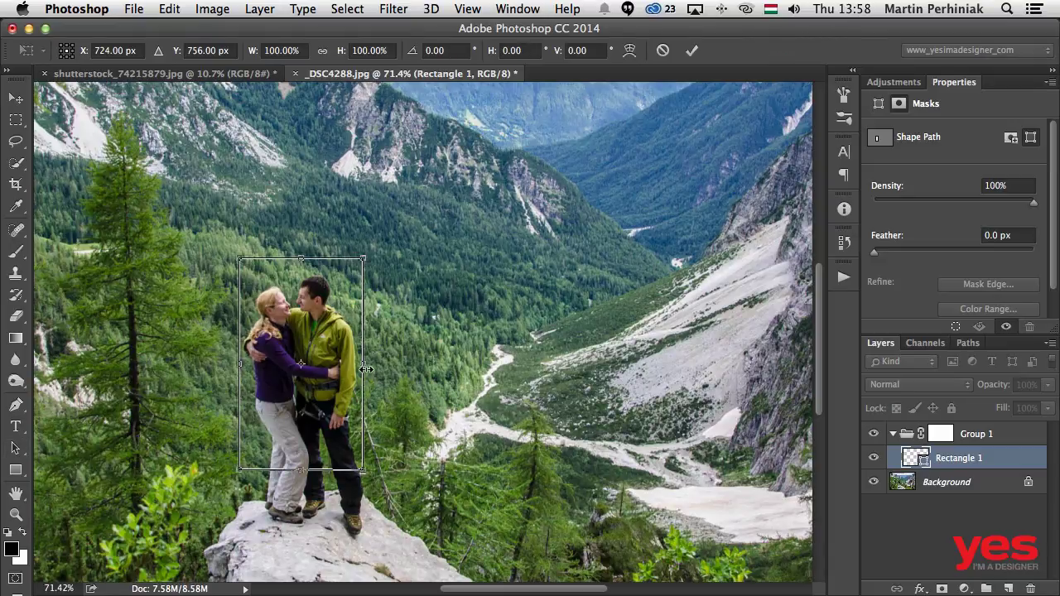
{"action": "left_click_drag", "start_coordinate": [363, 367], "coordinate": [401, 373]}
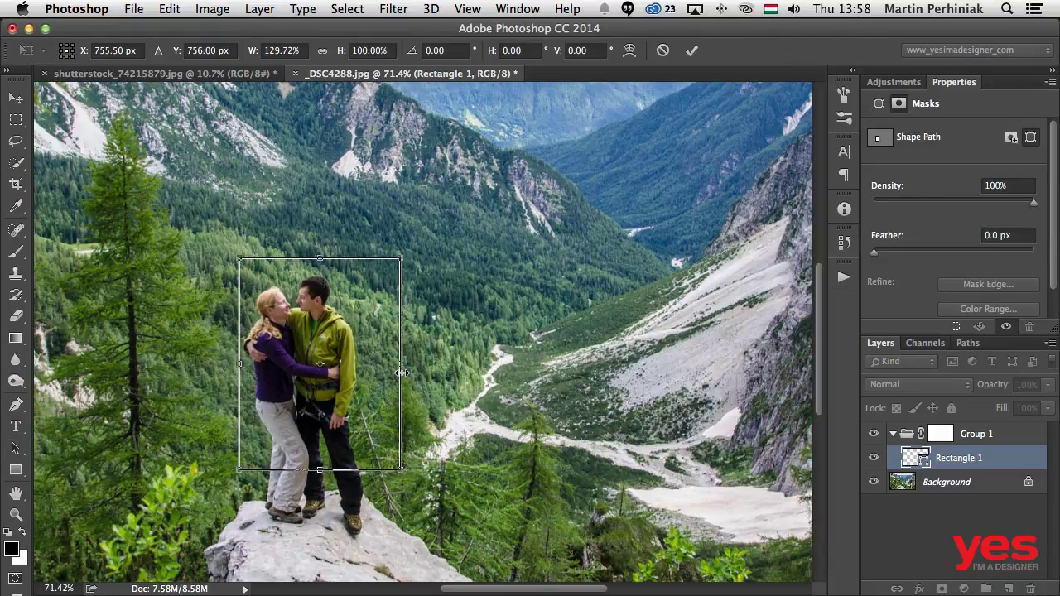
{"action": "key", "text": "Return"}
{"action": "left_click", "coordinate": [358, 484]}
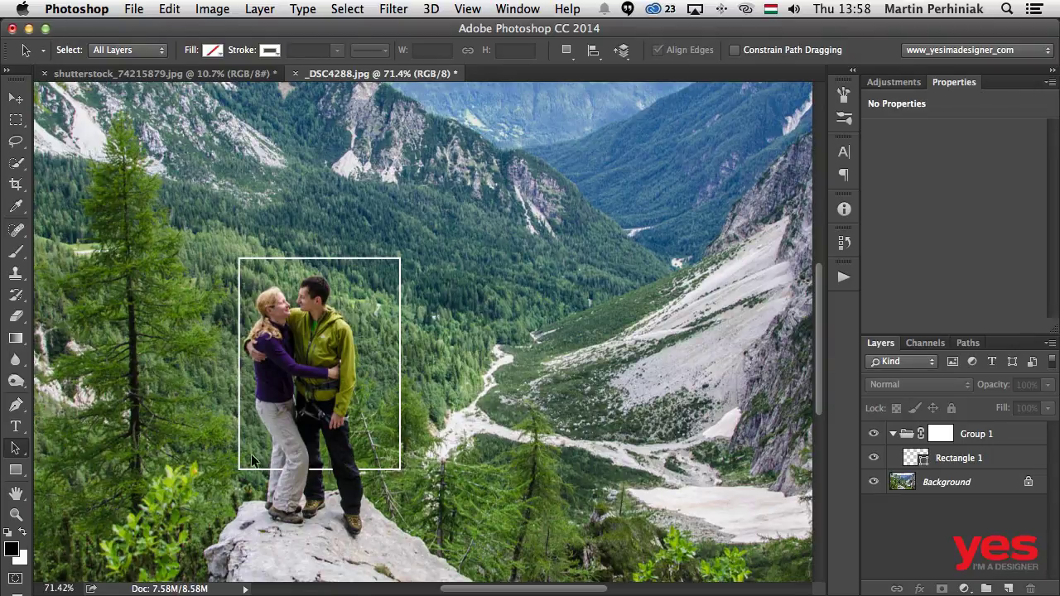
Step: Refine the frame by narrowing its right side, extending the left slightly, and raising the top edge
{"action": "left_click", "coordinate": [940, 460]}
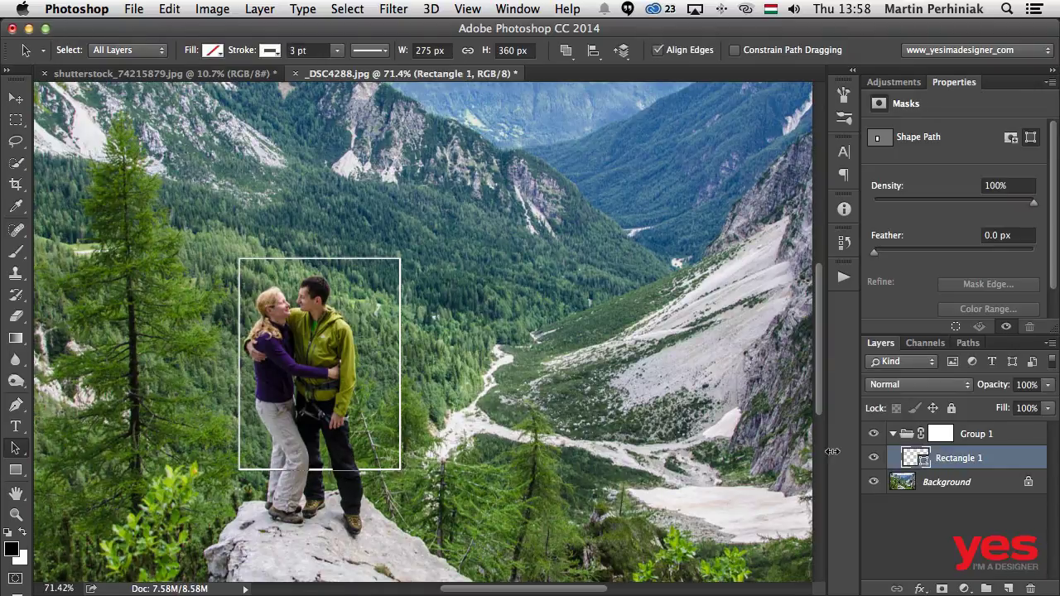
{"action": "key", "text": "ctrl+t"}
{"action": "left_click_drag", "start_coordinate": [401, 365], "coordinate": [371, 367]}
{"action": "left_click_drag", "start_coordinate": [239, 364], "coordinate": [234, 364]}
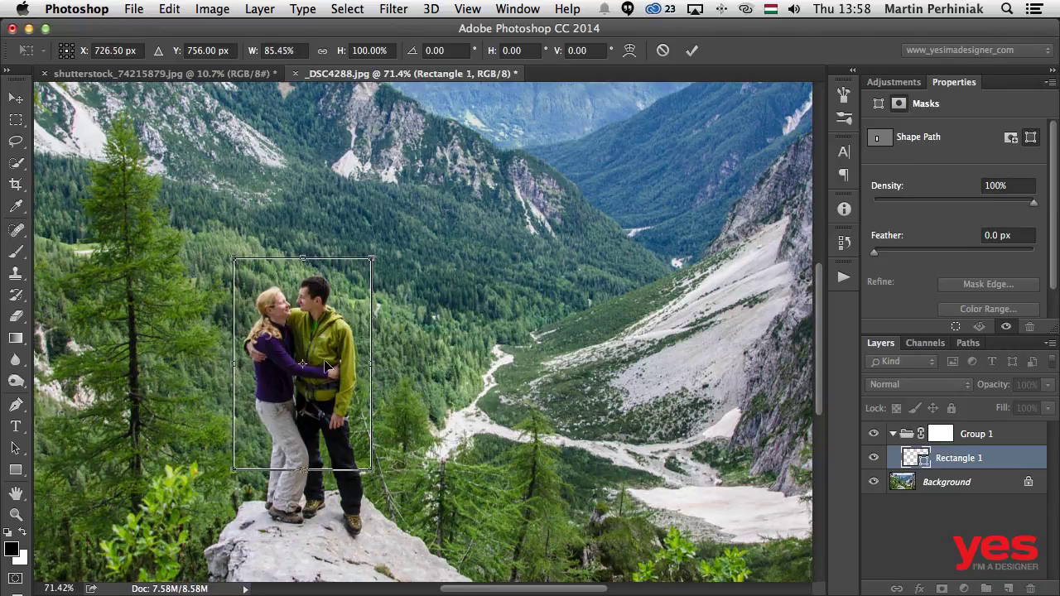
{"action": "left_click_drag", "start_coordinate": [302, 258], "coordinate": [303, 255]}
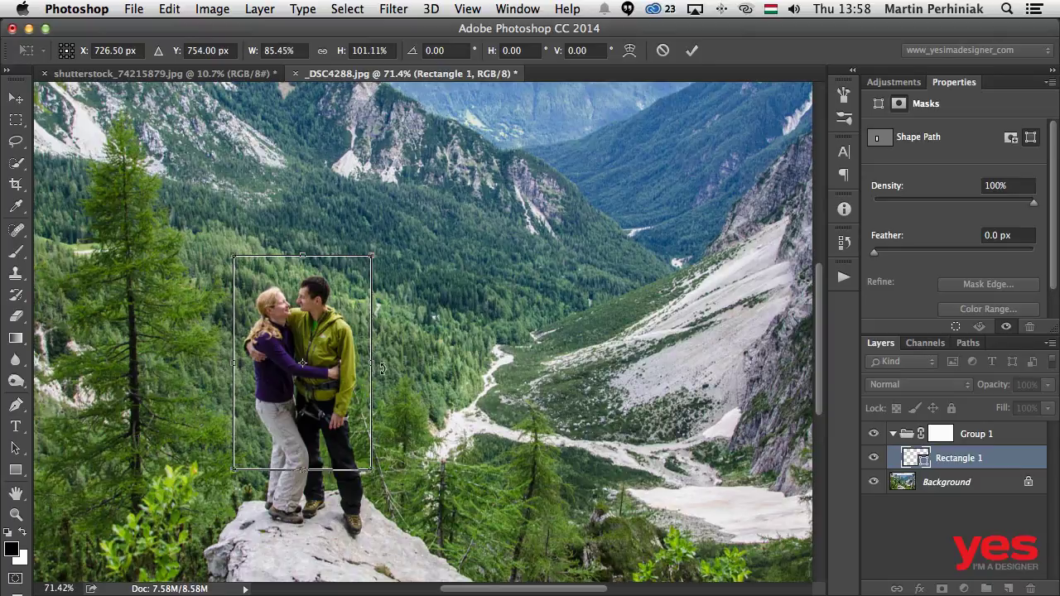
{"action": "key", "text": "Return"}
{"action": "left_click", "coordinate": [444, 392]}
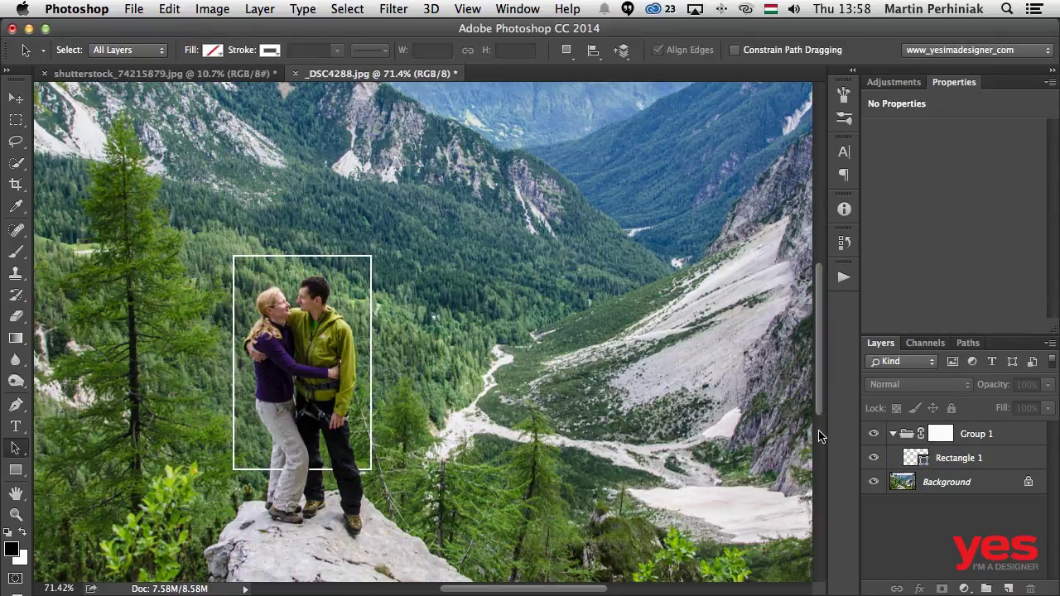
{"action": "key", "text": "super+0"}
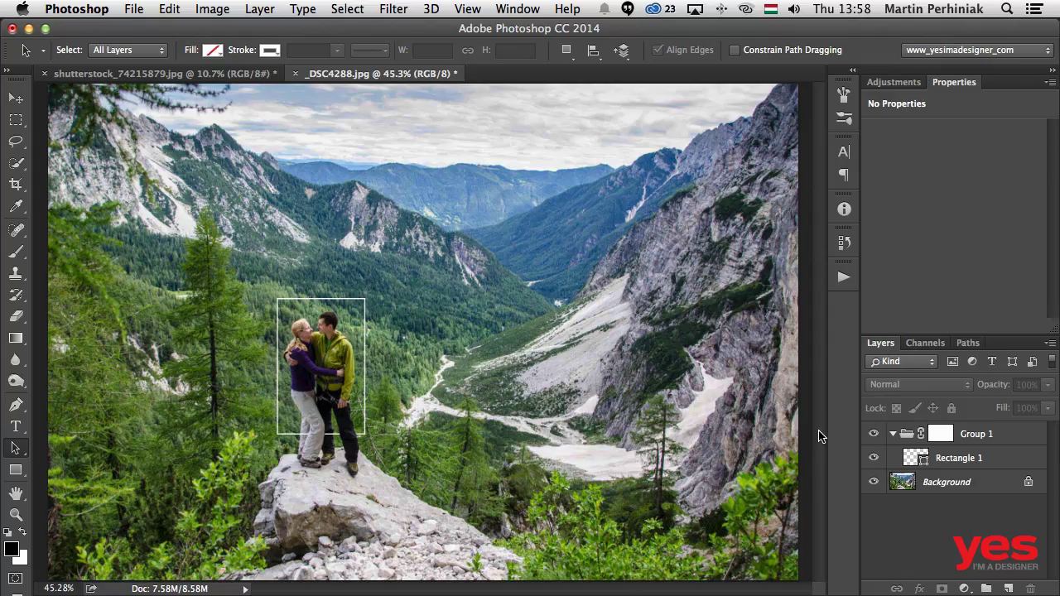